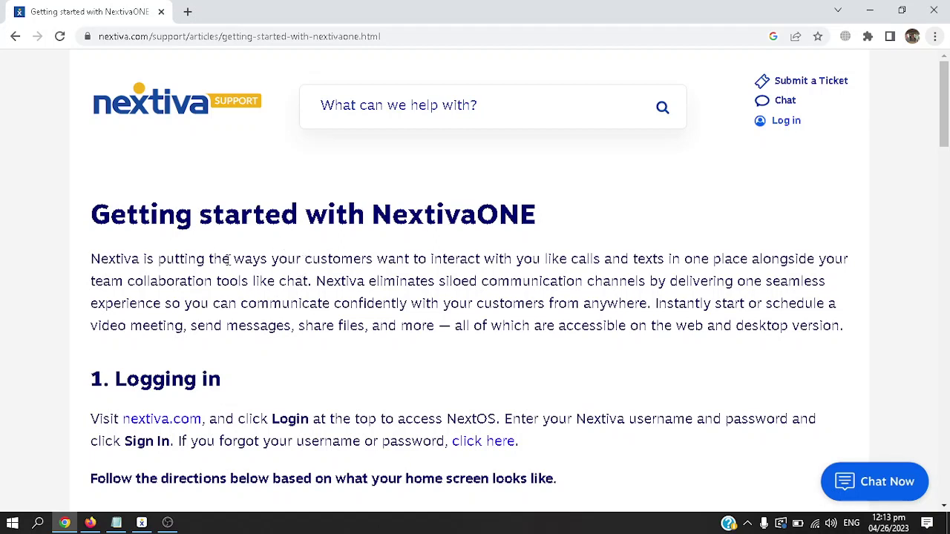
Skim the NextivaONE article in the browser, selecting its title word and web address
{"action": "double_click", "coordinate": [475, 215]}
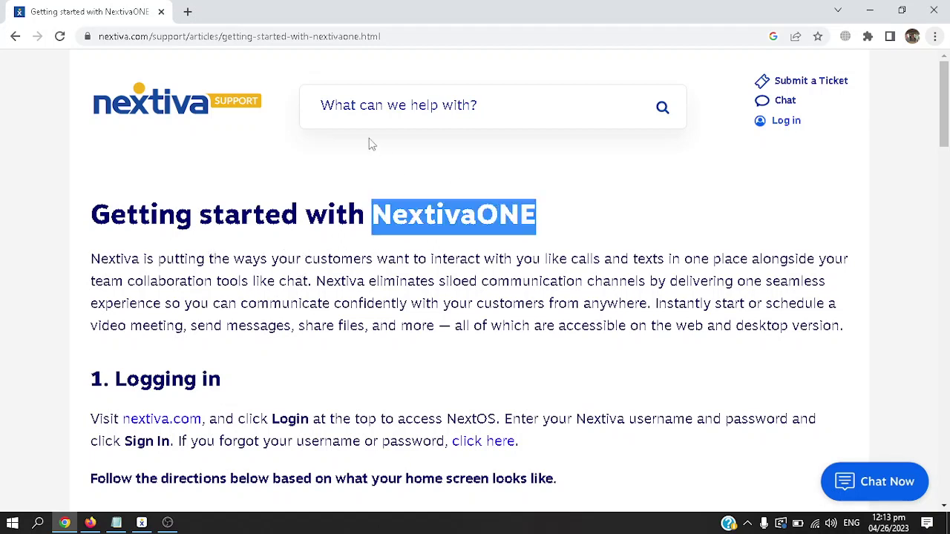
{"action": "left_click", "coordinate": [203, 39]}
{"action": "left_click", "coordinate": [302, 215]}
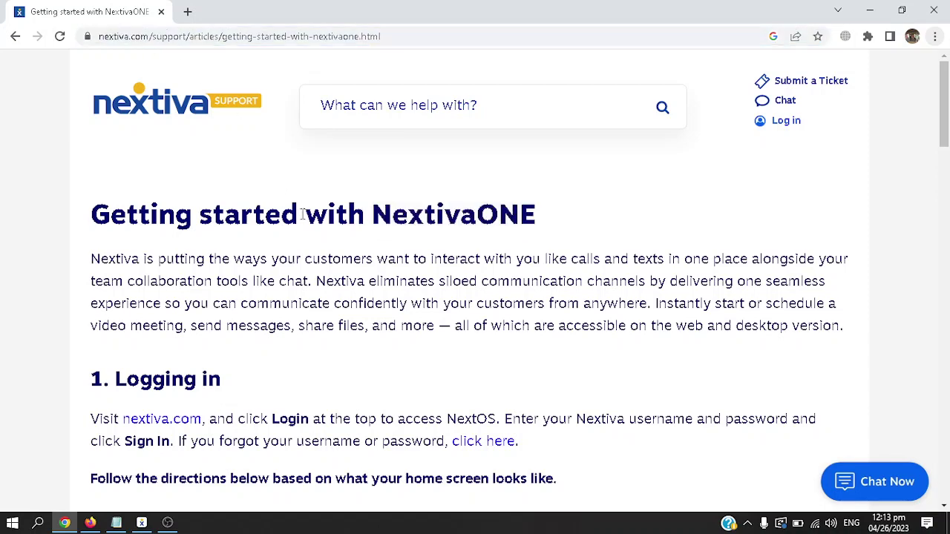
{"action": "scroll", "coordinate": [302, 255], "scroll_direction": "down", "scroll_amount": 4}
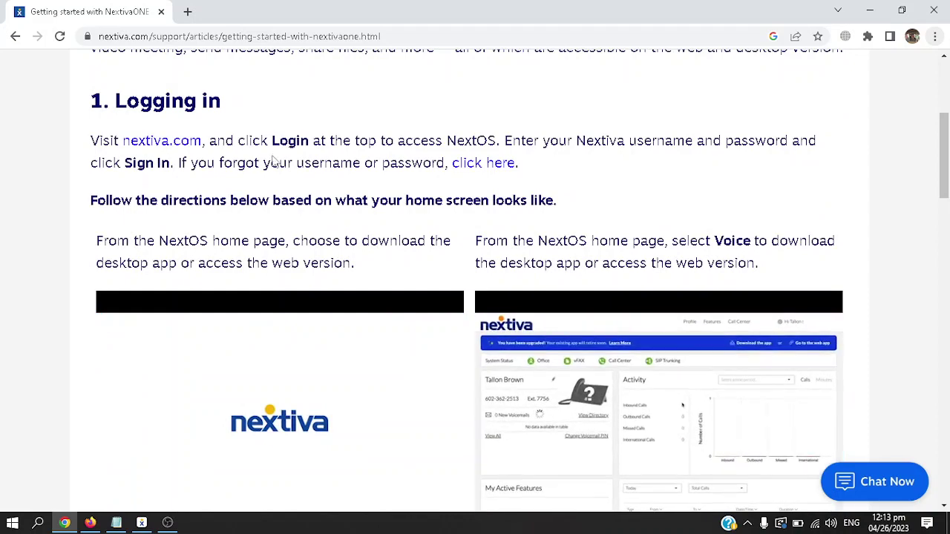
{"action": "left_click", "coordinate": [291, 121]}
{"action": "scroll", "coordinate": [437, 182], "scroll_direction": "down", "scroll_amount": 2}
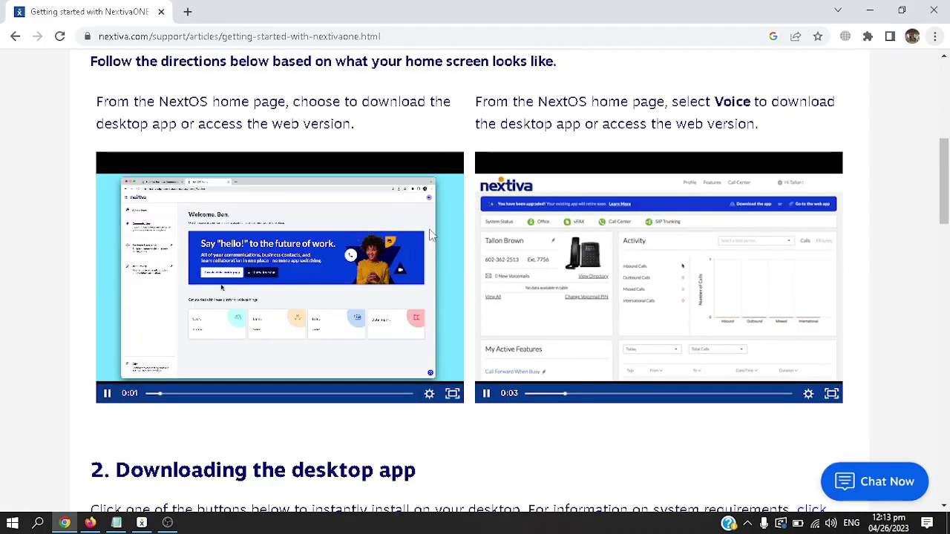
{"action": "scroll", "coordinate": [463, 264], "scroll_direction": "down", "scroll_amount": 1}
{"action": "scroll", "coordinate": [463, 262], "scroll_direction": "down", "scroll_amount": 3}
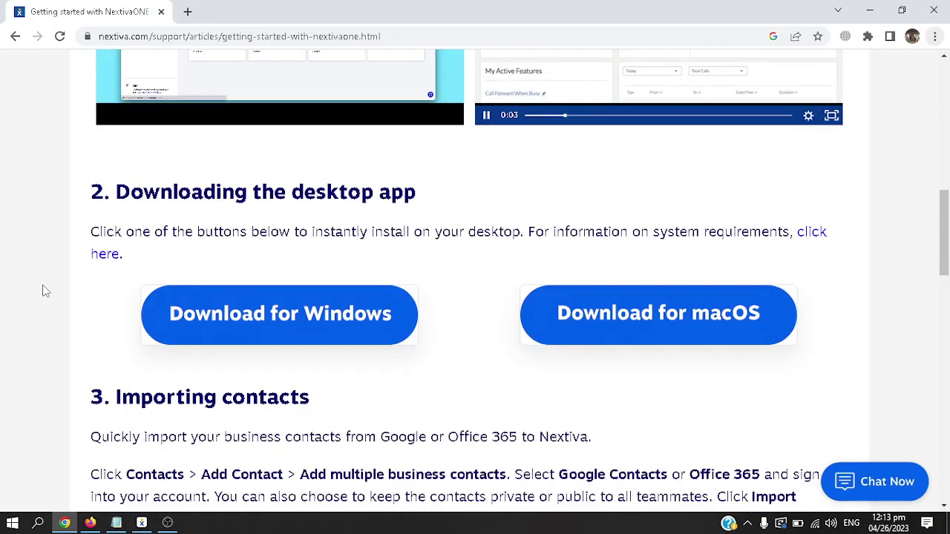
{"action": "scroll", "coordinate": [43, 291], "scroll_direction": "down", "scroll_amount": 1}
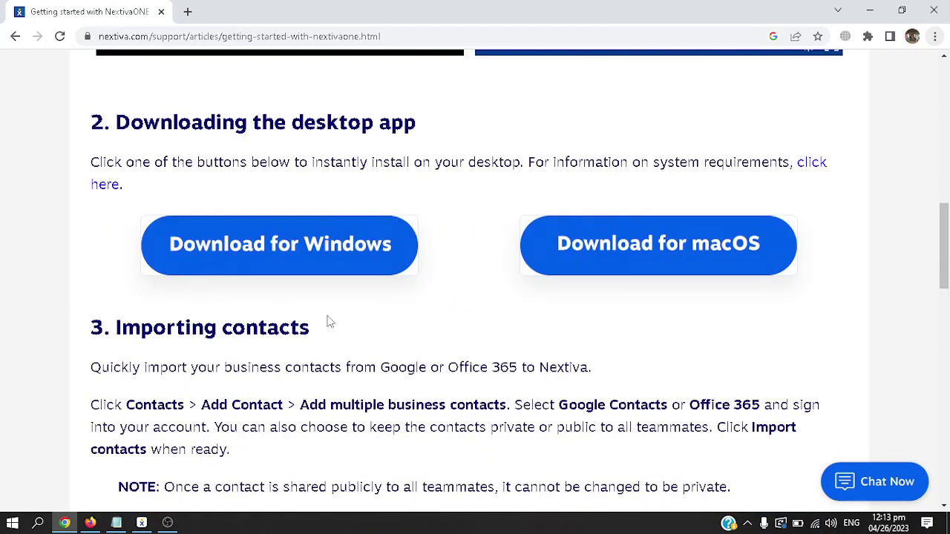
Download the NextivaONE desktop app for macOS from the article page
{"action": "left_click", "coordinate": [713, 259]}
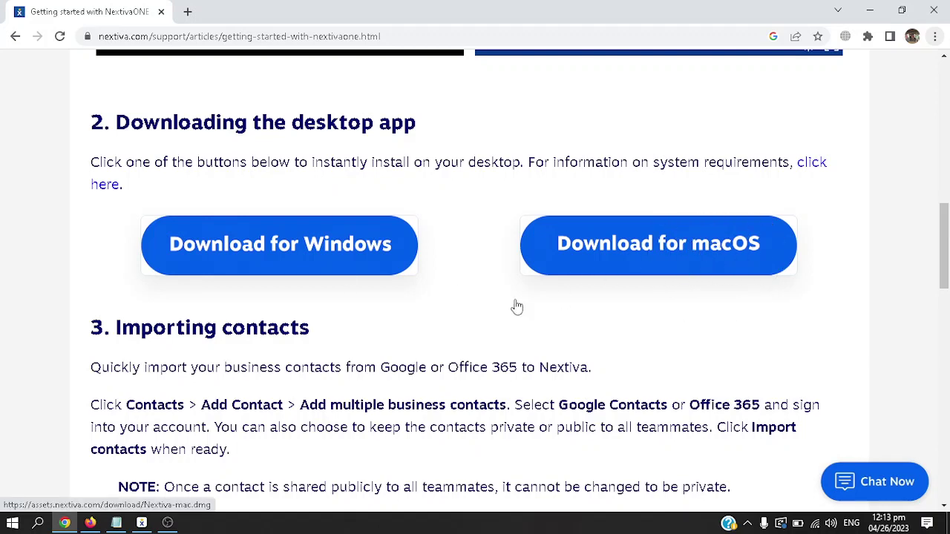
{"action": "scroll", "coordinate": [456, 317], "scroll_direction": "down", "scroll_amount": 2}
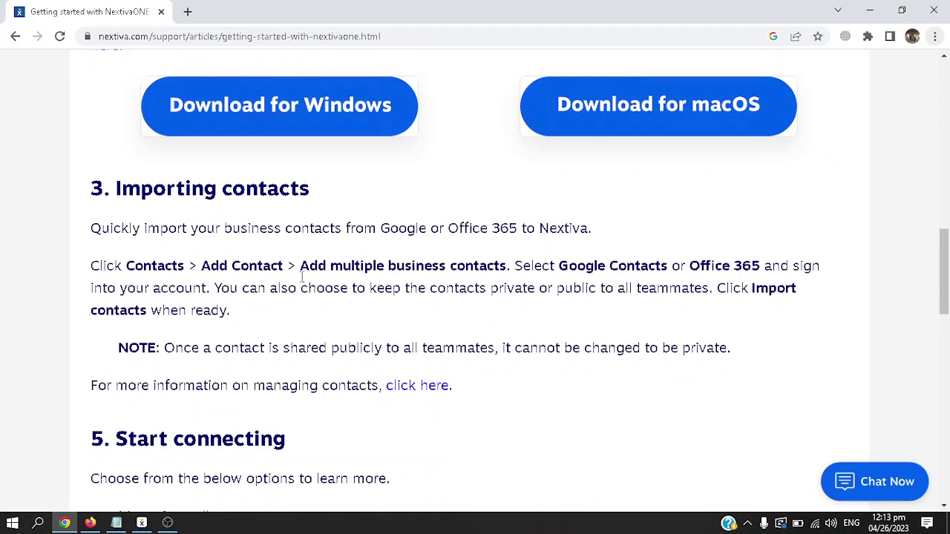
{"action": "scroll", "coordinate": [302, 280], "scroll_direction": "down", "scroll_amount": 4}
{"action": "scroll", "coordinate": [216, 202], "scroll_direction": "down", "scroll_amount": 1}
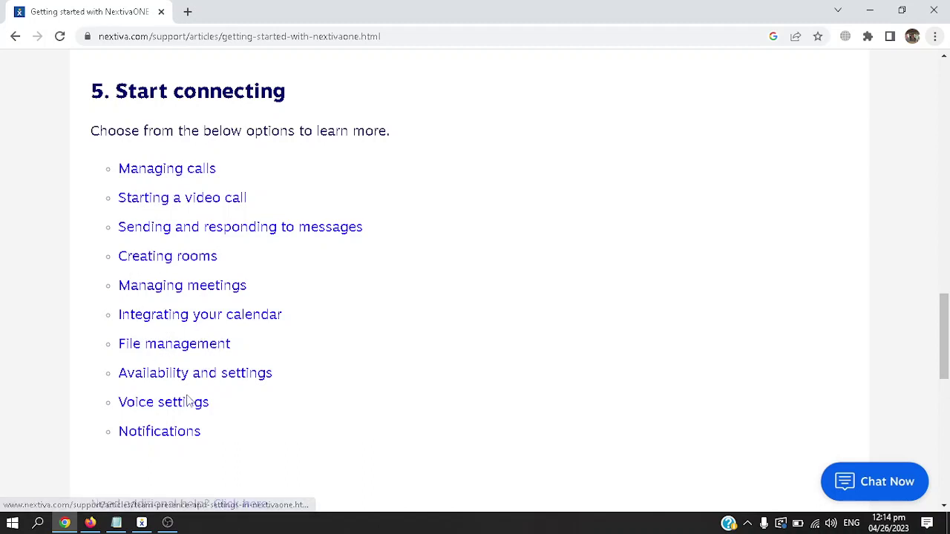
{"action": "scroll", "coordinate": [297, 394], "scroll_direction": "down", "scroll_amount": 2}
{"action": "scroll", "coordinate": [314, 380], "scroll_direction": "up", "scroll_amount": 1}
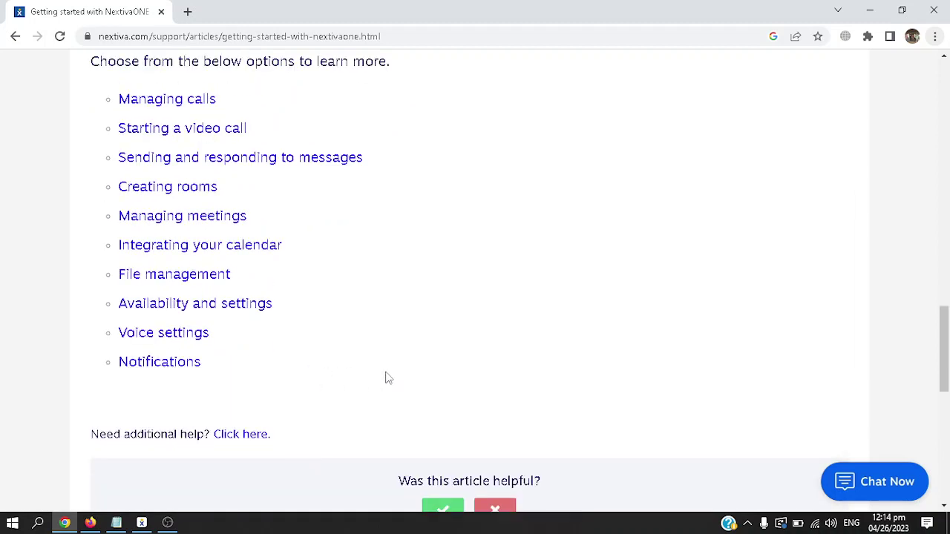
{"action": "left_click", "coordinate": [869, 484]}
{"action": "scroll", "coordinate": [664, 329], "scroll_direction": "up", "scroll_amount": 4}
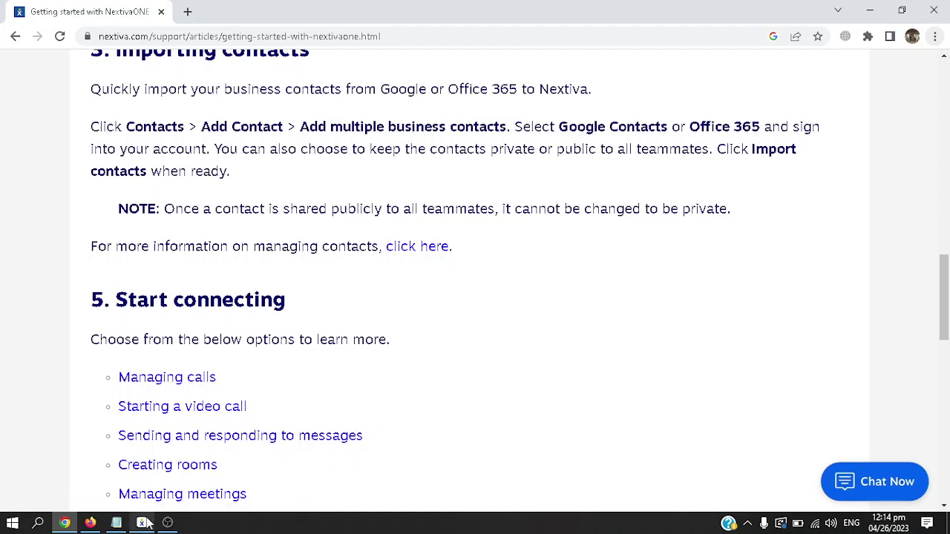
Bring NextivaONE to the front and collapse, then re-expand, the side navigation
{"action": "left_click", "coordinate": [141, 522]}
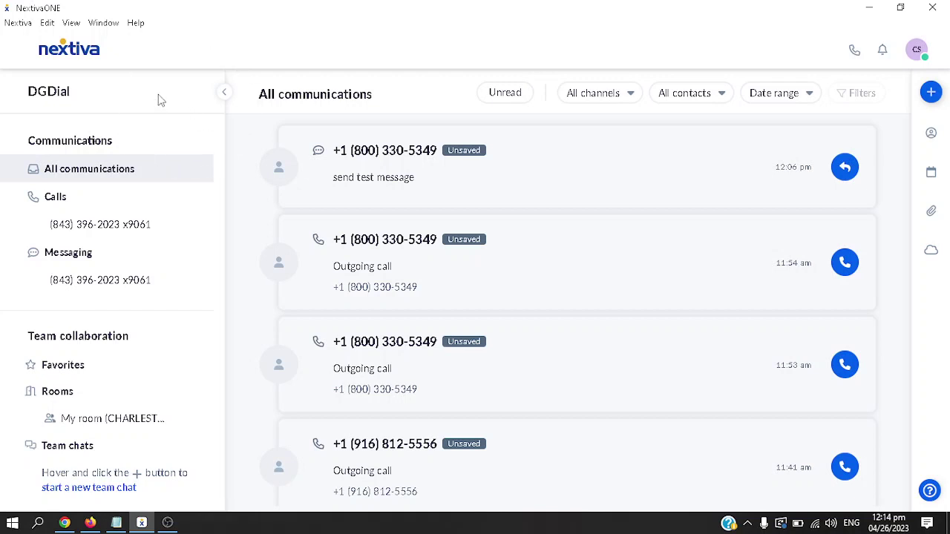
{"action": "left_click", "coordinate": [224, 97]}
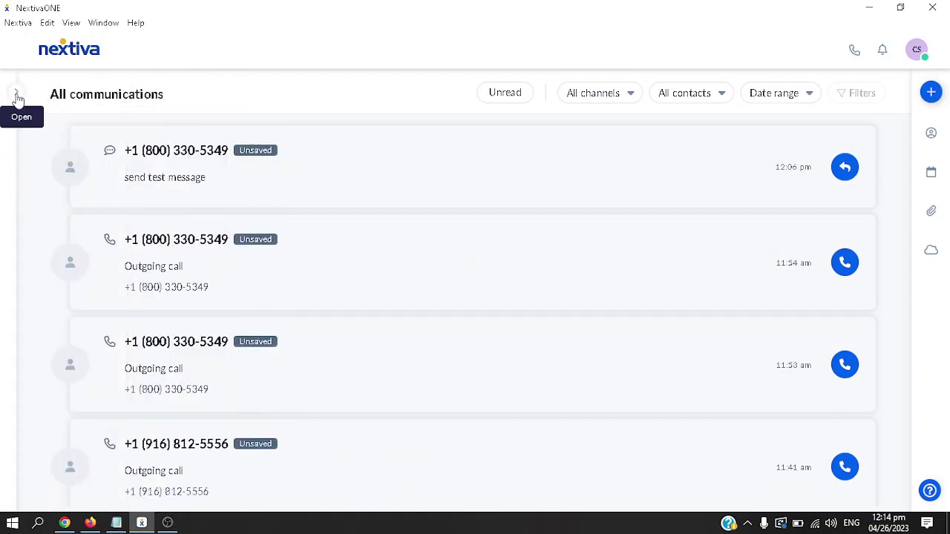
{"action": "left_click", "coordinate": [16, 95]}
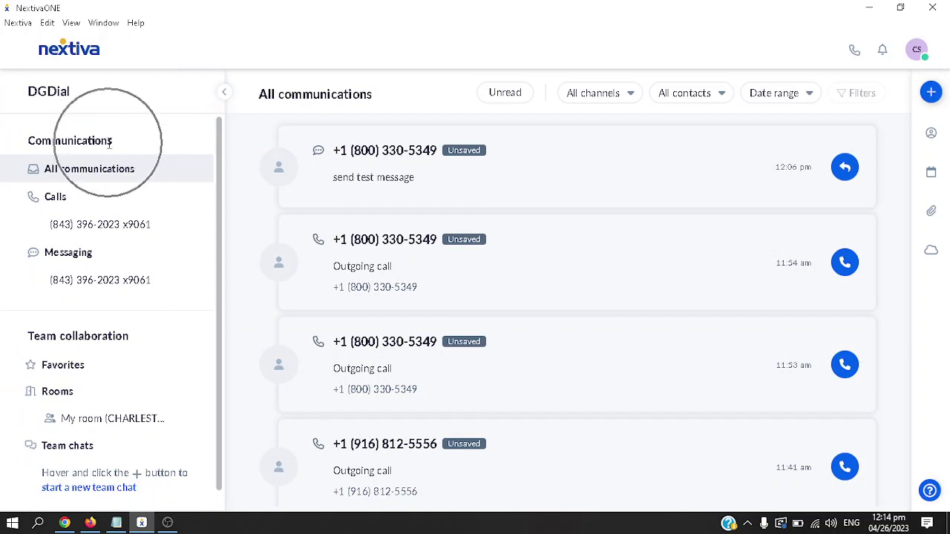
{"action": "left_click", "coordinate": [80, 196]}
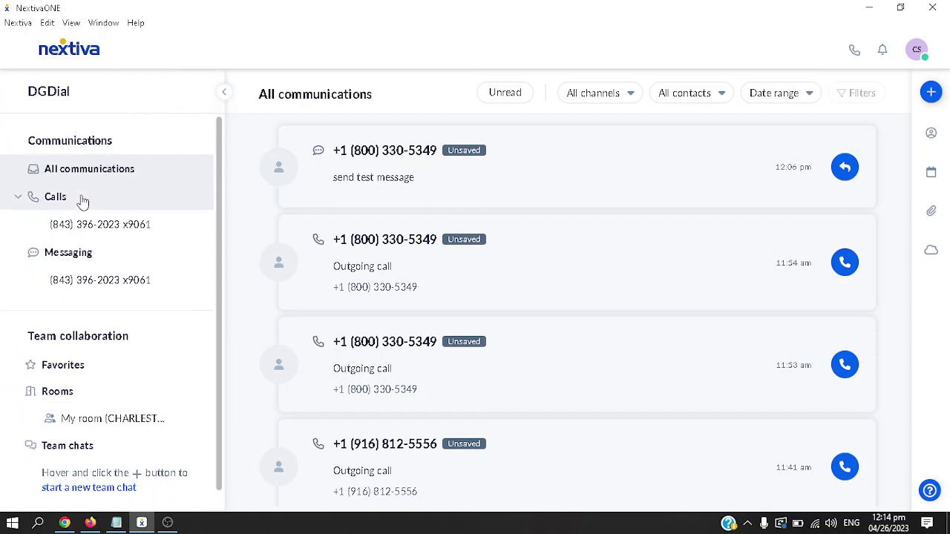
{"action": "left_click", "coordinate": [82, 253]}
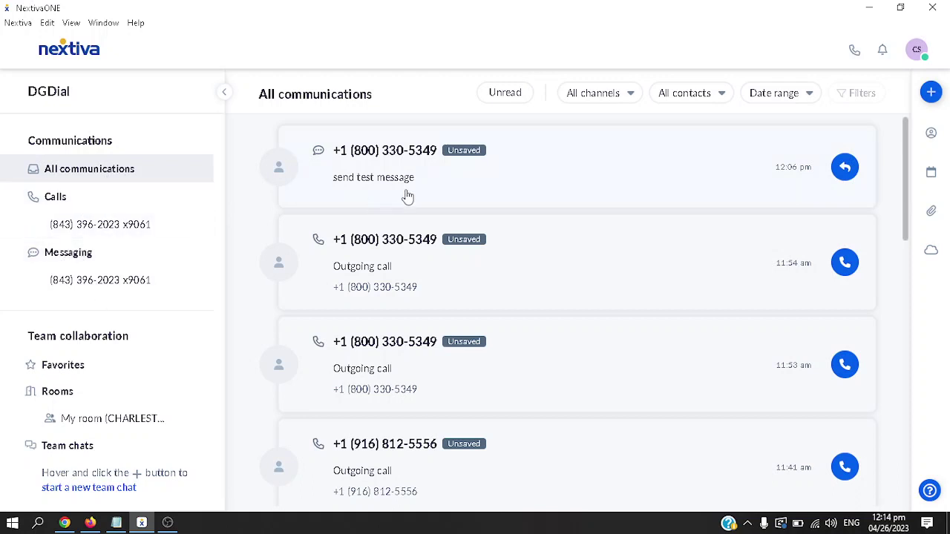
View the Calls list, then switch to the Messaging conversations
{"action": "left_click", "coordinate": [88, 208]}
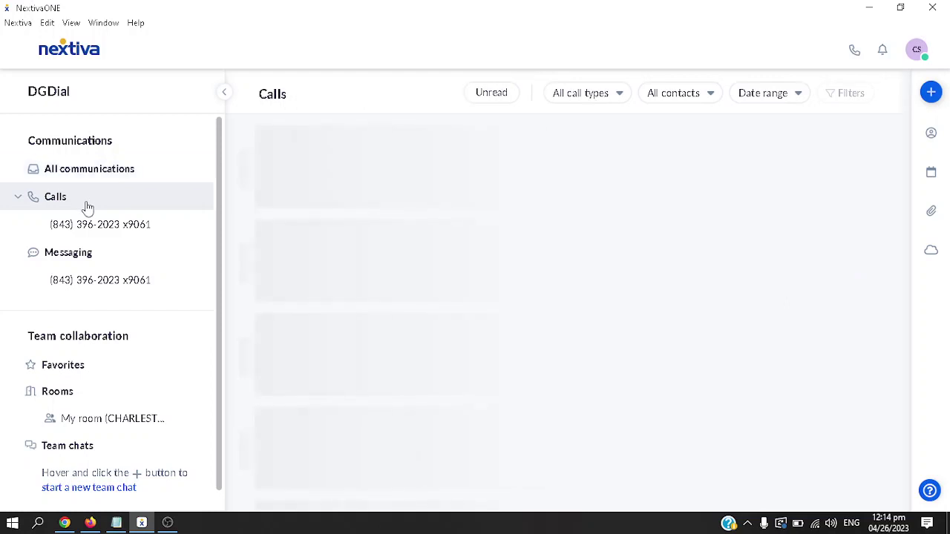
{"action": "left_click", "coordinate": [87, 256]}
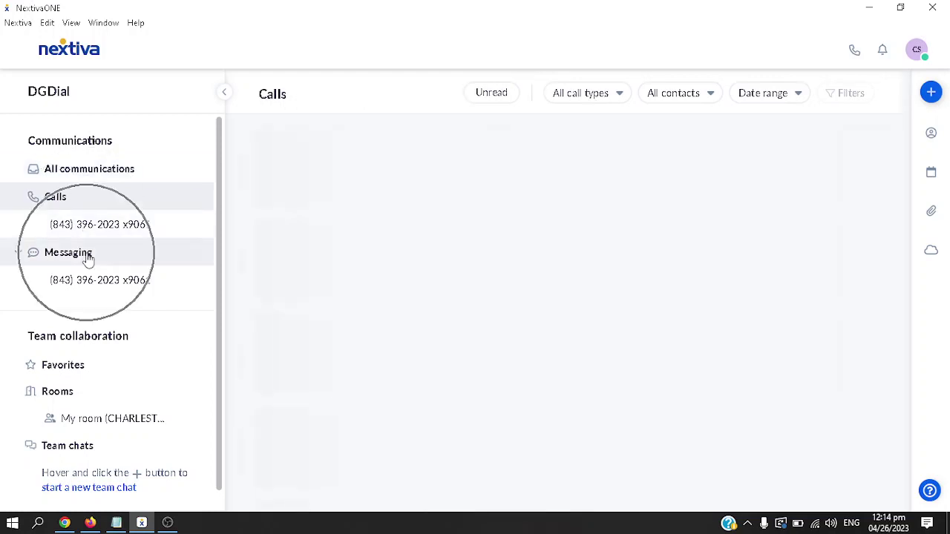
{"action": "left_click", "coordinate": [441, 234]}
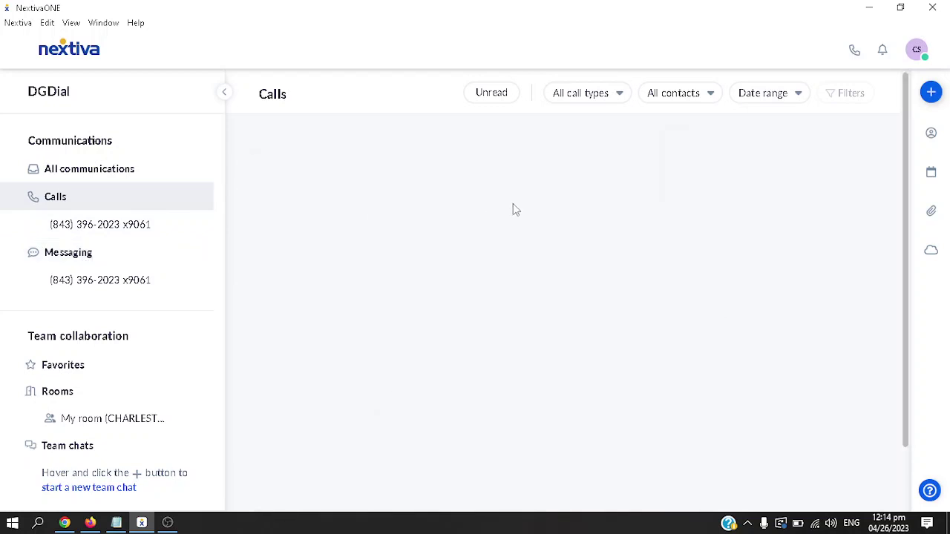
{"action": "left_click", "coordinate": [102, 256]}
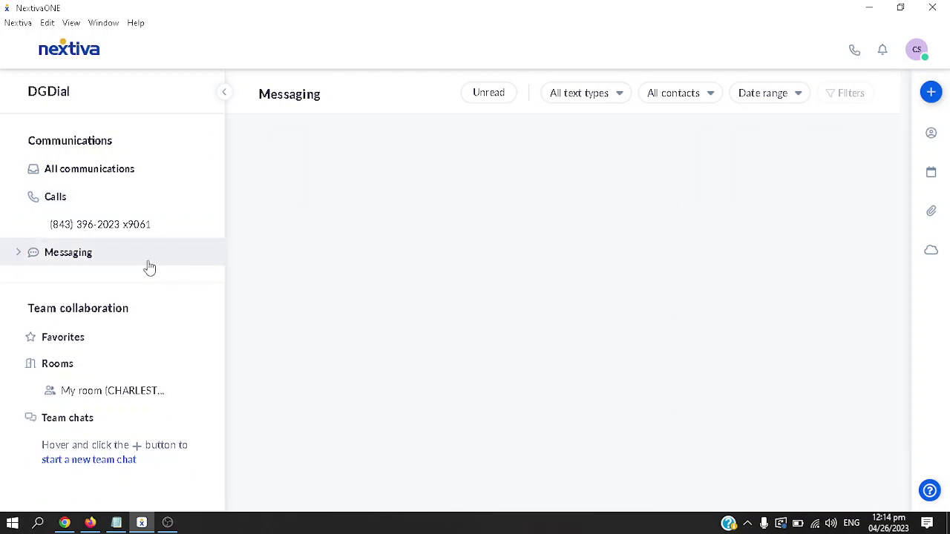
{"action": "left_click", "coordinate": [65, 268]}
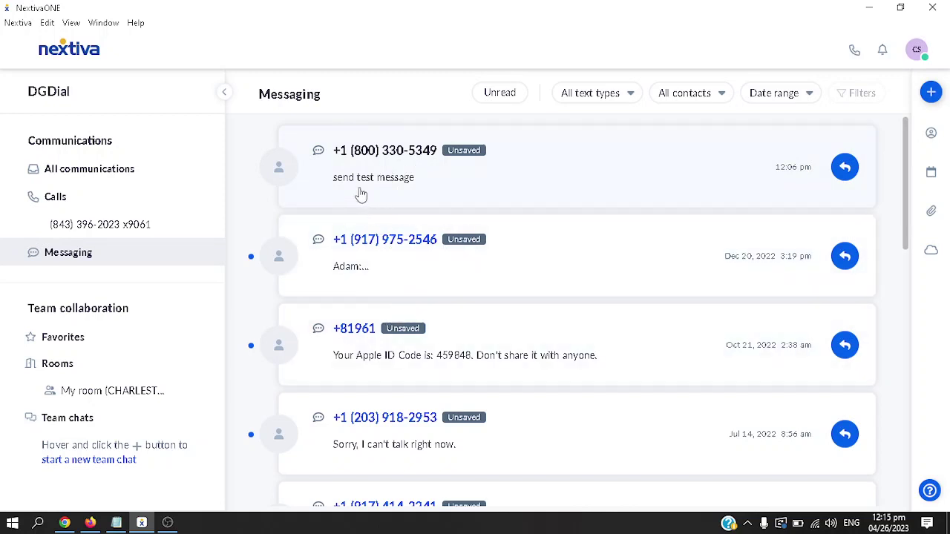
{"action": "left_click", "coordinate": [366, 157]}
Send the test text 'sending another test message' in the top conversation
{"action": "left_click", "coordinate": [353, 192]}
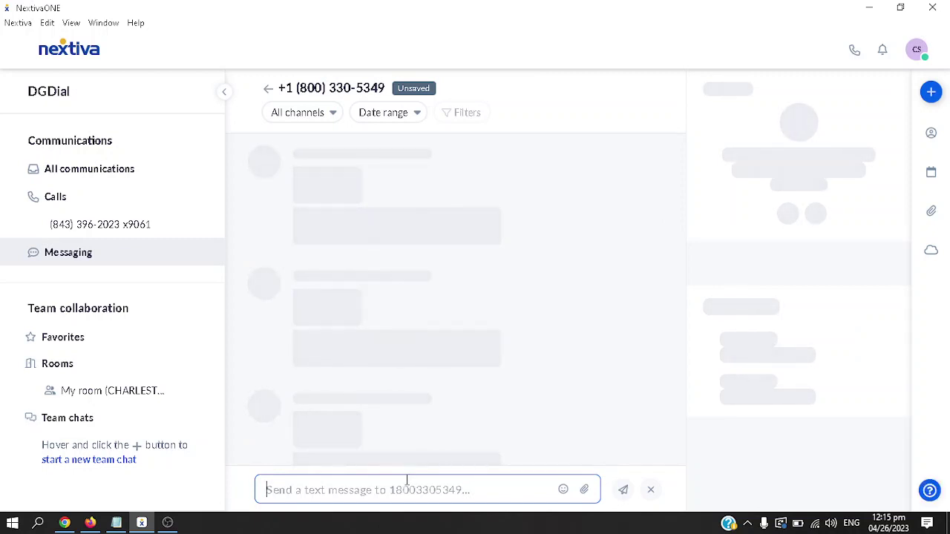
{"action": "type", "text": "ssending another test message"}
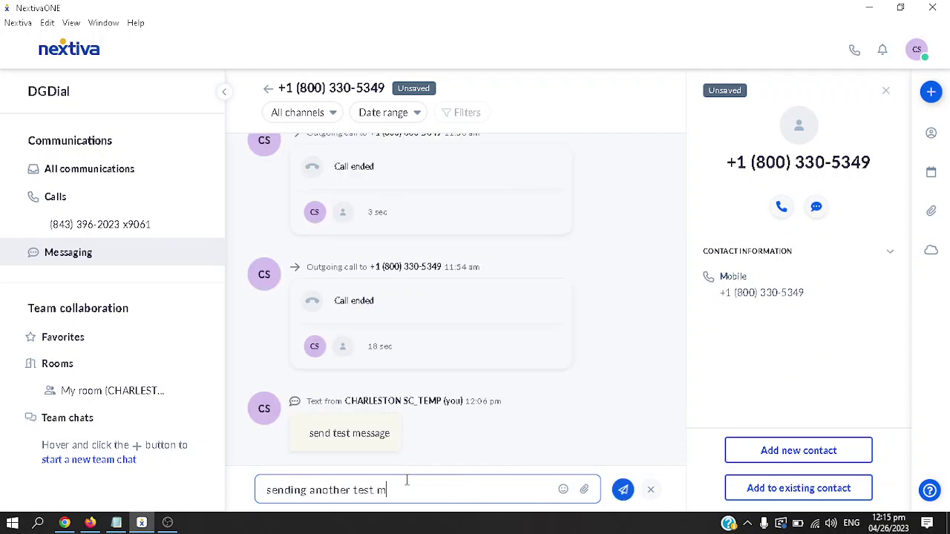
{"action": "left_click", "coordinate": [623, 489]}
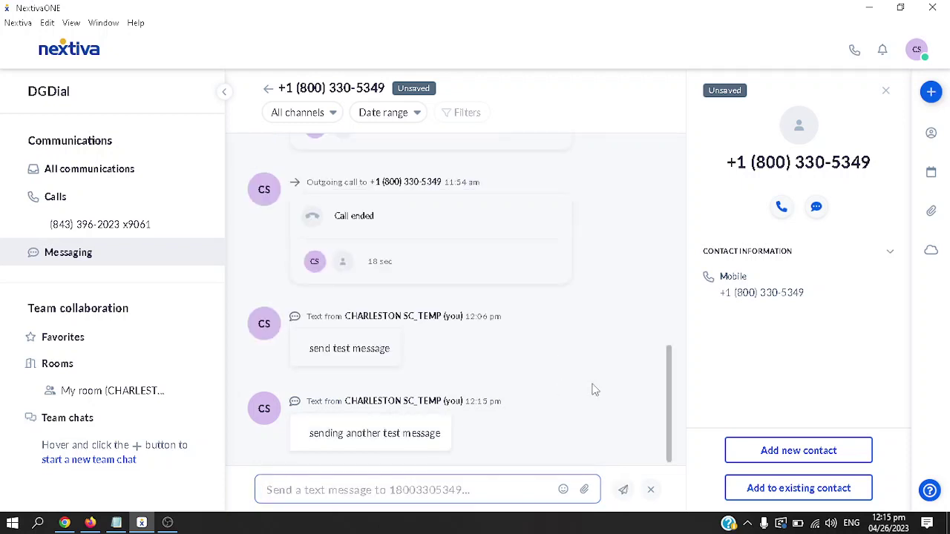
Look over the conversation thread, then go to the Calls list
{"action": "left_click", "coordinate": [377, 114]}
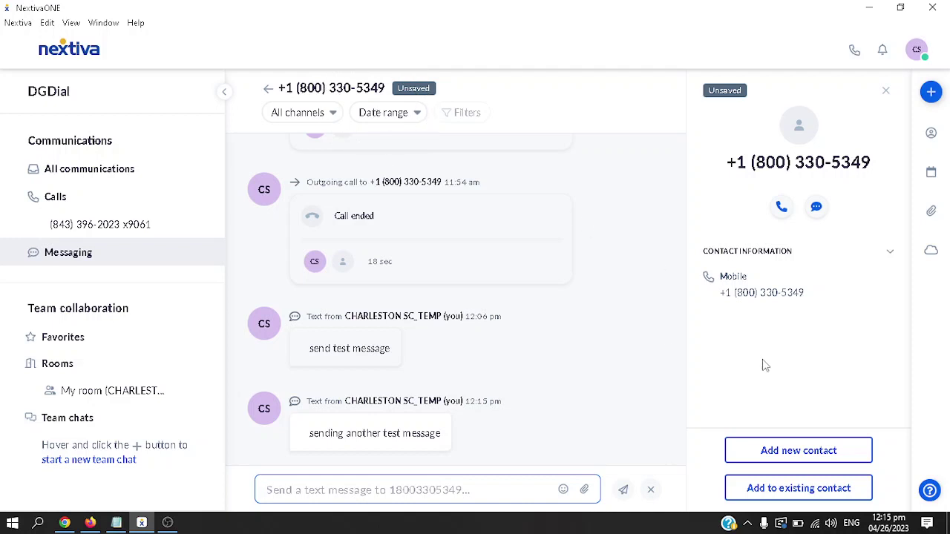
{"action": "left_click", "coordinate": [802, 453]}
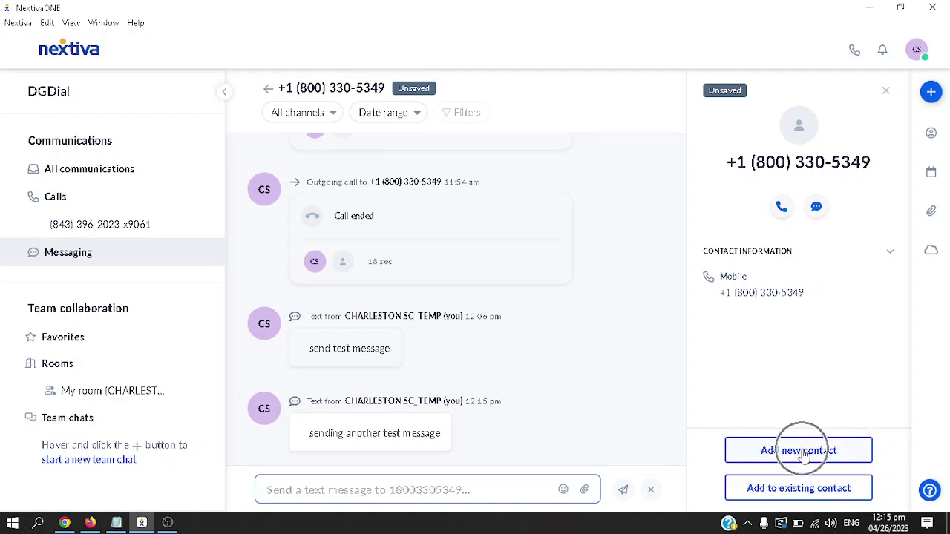
{"action": "left_click", "coordinate": [804, 490]}
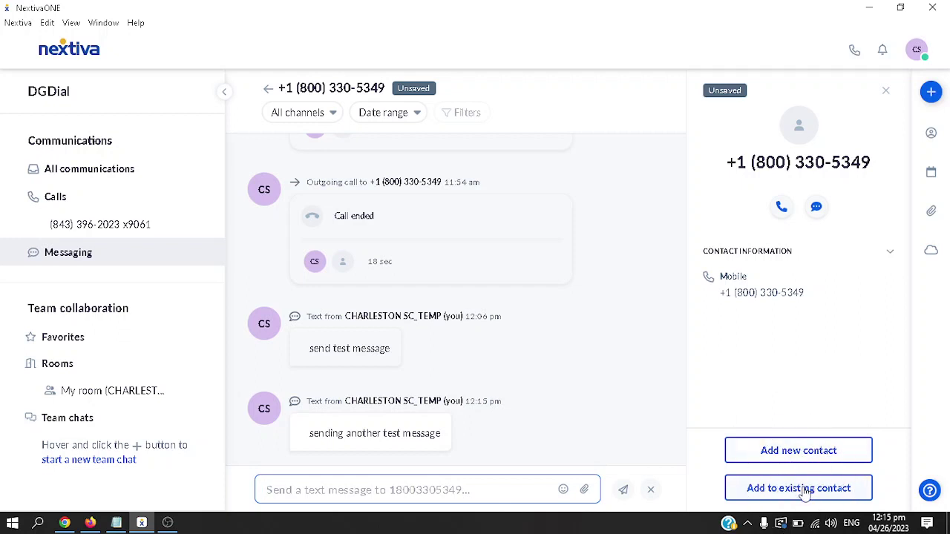
{"action": "left_click", "coordinate": [812, 494]}
{"action": "left_click", "coordinate": [781, 208]}
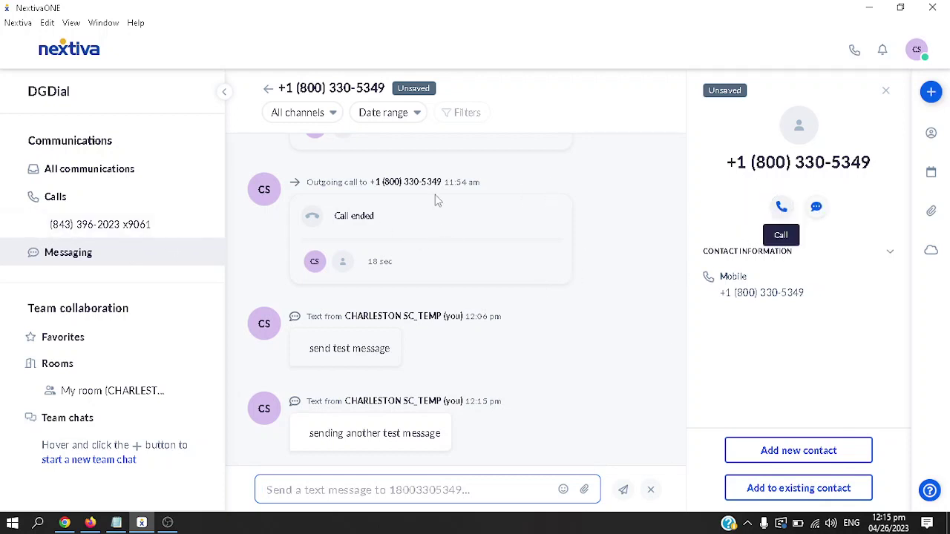
{"action": "left_click", "coordinate": [65, 208]}
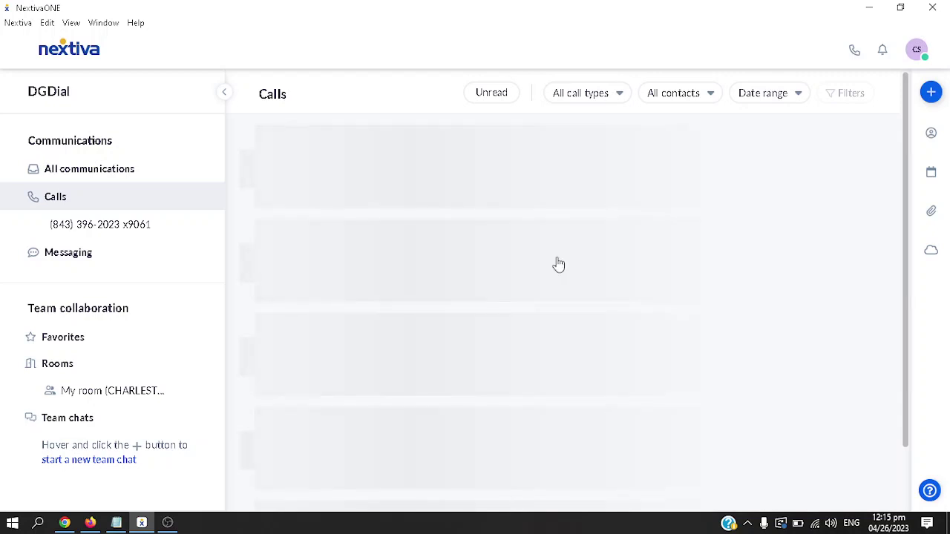
Scroll the call history and check the call-type, contact and date-range filters without applying any
{"action": "left_click", "coordinate": [381, 180]}
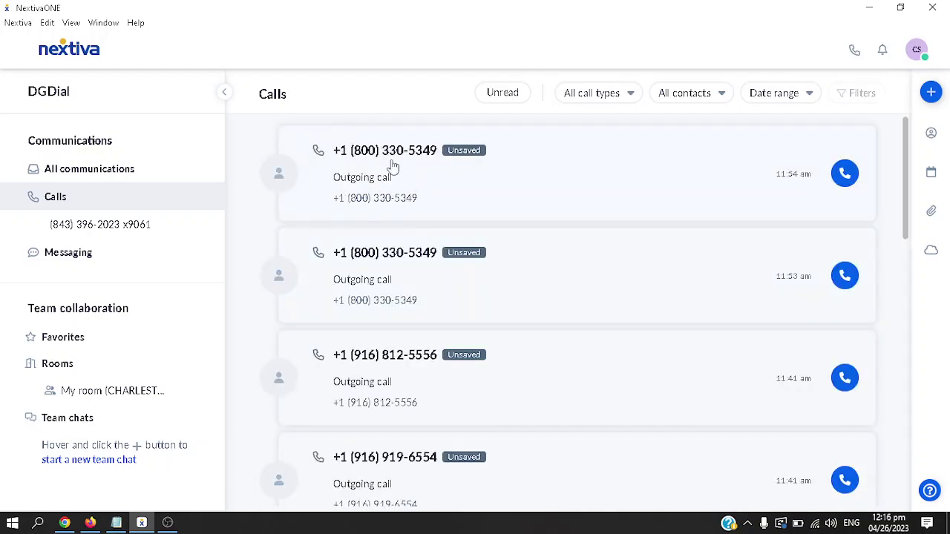
{"action": "scroll", "coordinate": [385, 302], "scroll_direction": "down", "scroll_amount": 1}
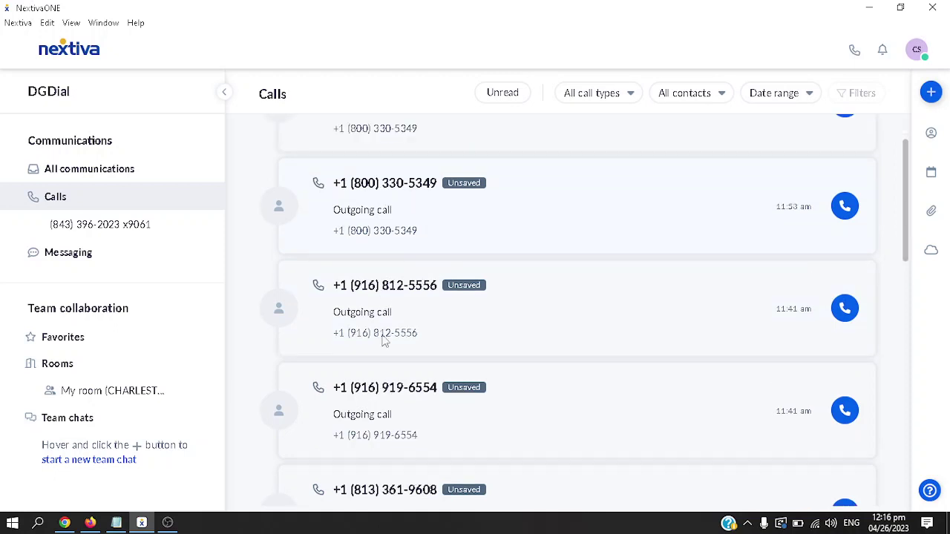
{"action": "scroll", "coordinate": [372, 397], "scroll_direction": "down", "scroll_amount": 1}
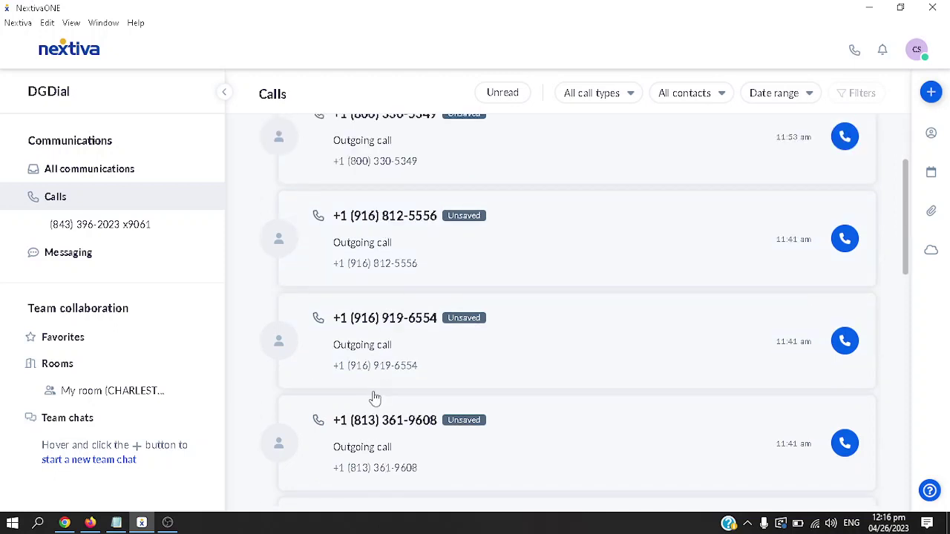
{"action": "scroll", "coordinate": [375, 399], "scroll_direction": "down", "scroll_amount": 4}
{"action": "scroll", "coordinate": [407, 338], "scroll_direction": "up", "scroll_amount": 6}
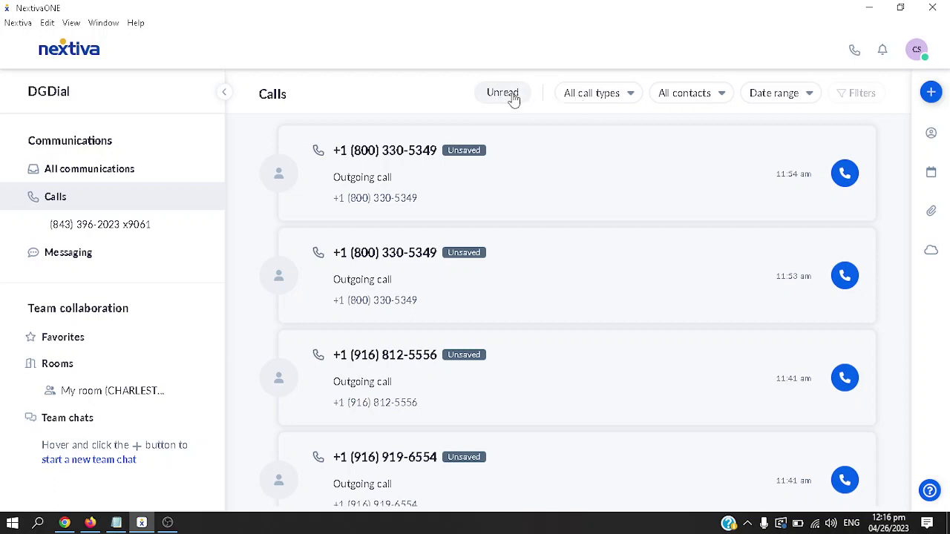
{"action": "left_click", "coordinate": [606, 99]}
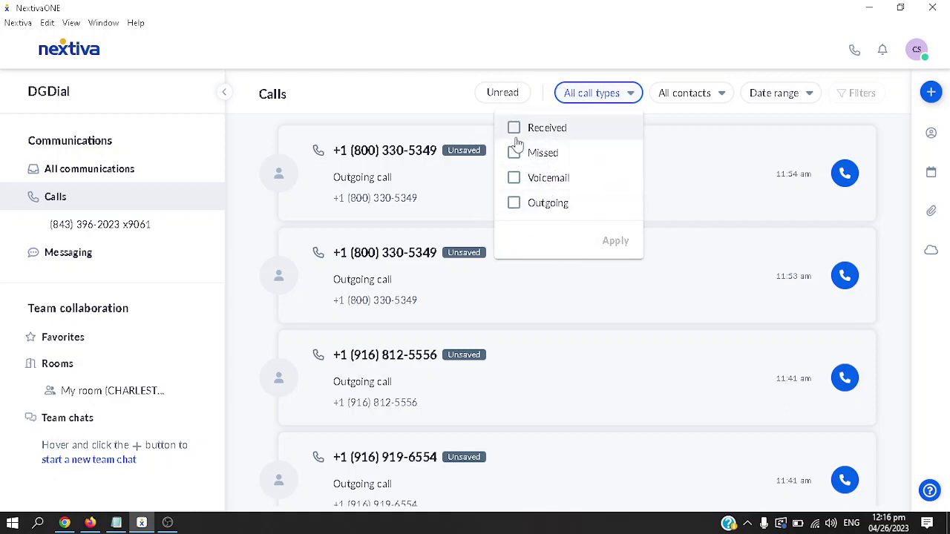
{"action": "left_click", "coordinate": [697, 93]}
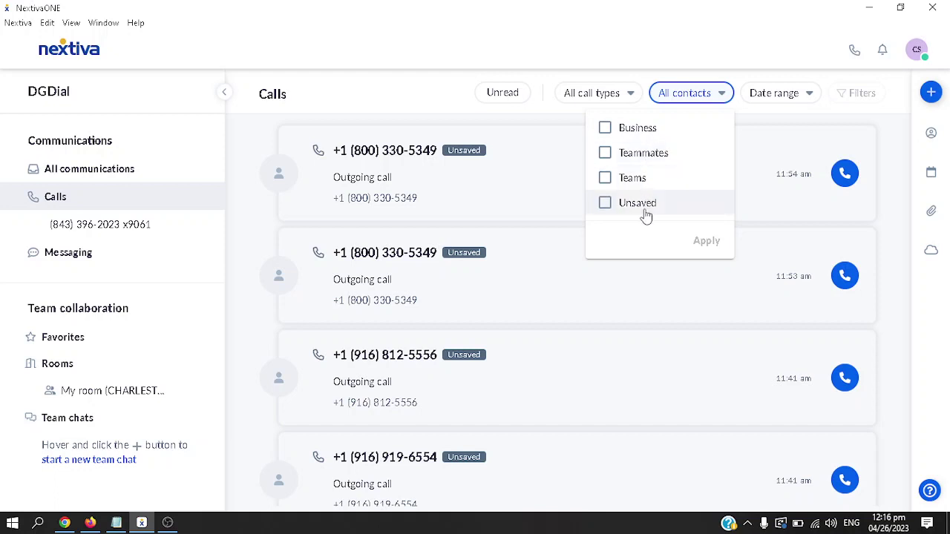
{"action": "left_click", "coordinate": [789, 100]}
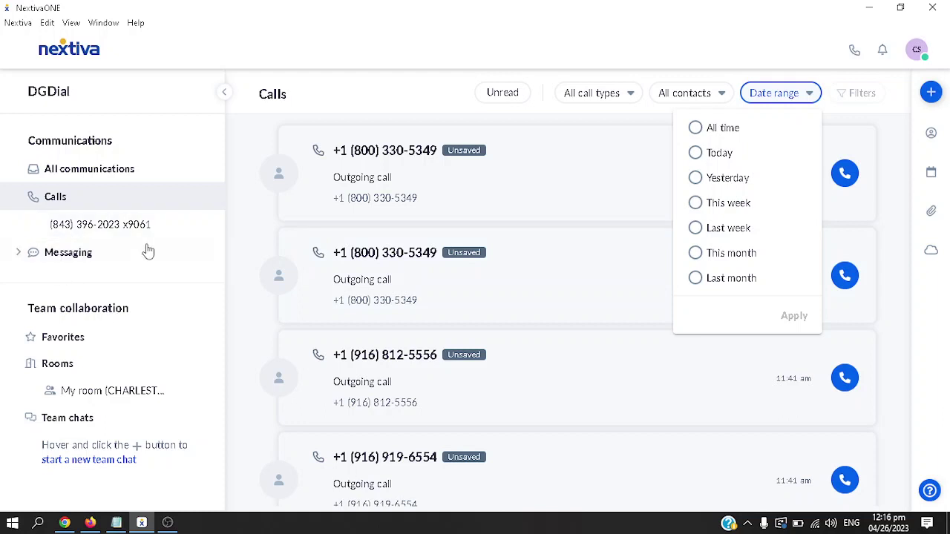
{"action": "left_click", "coordinate": [148, 293]}
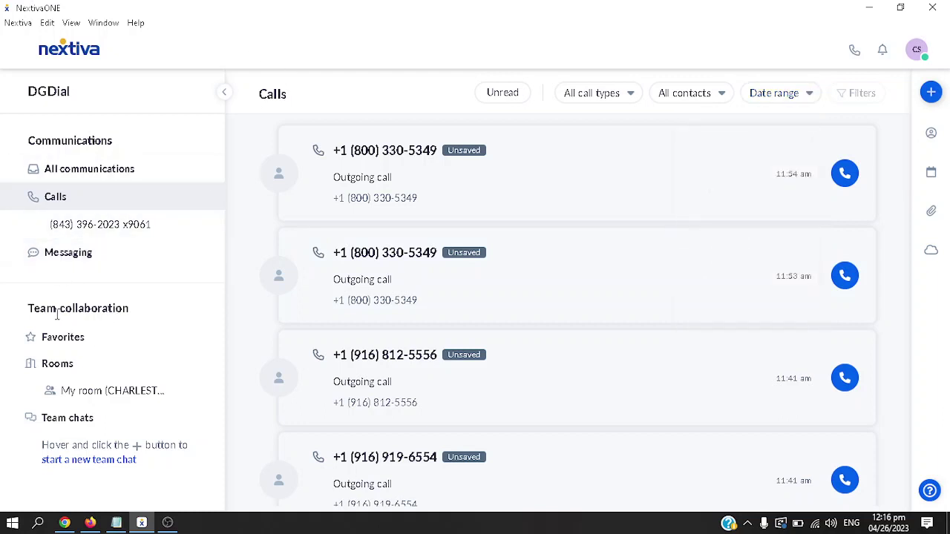
Expand Favorites, open the top call's thread, and show Contacts with the 34 Teammates expanded
{"action": "left_click", "coordinate": [85, 340]}
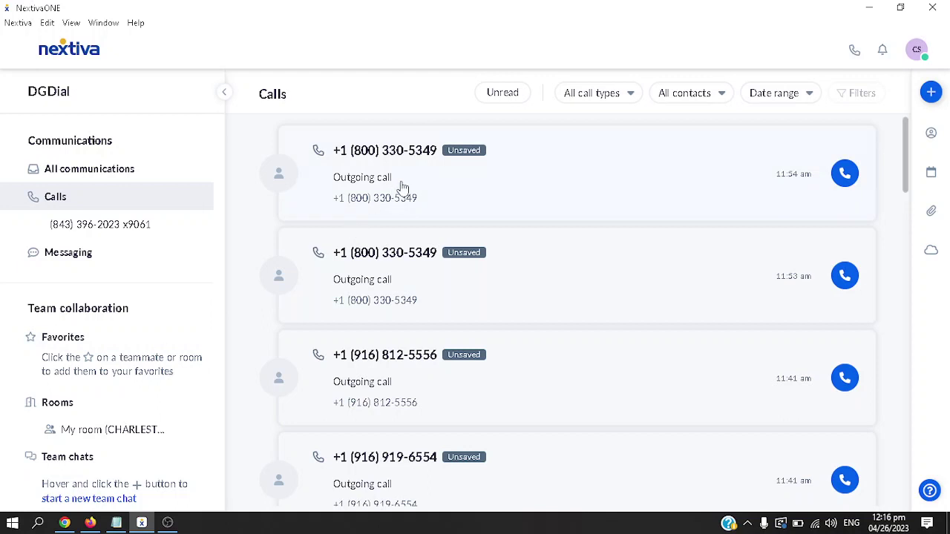
{"action": "left_click", "coordinate": [454, 217]}
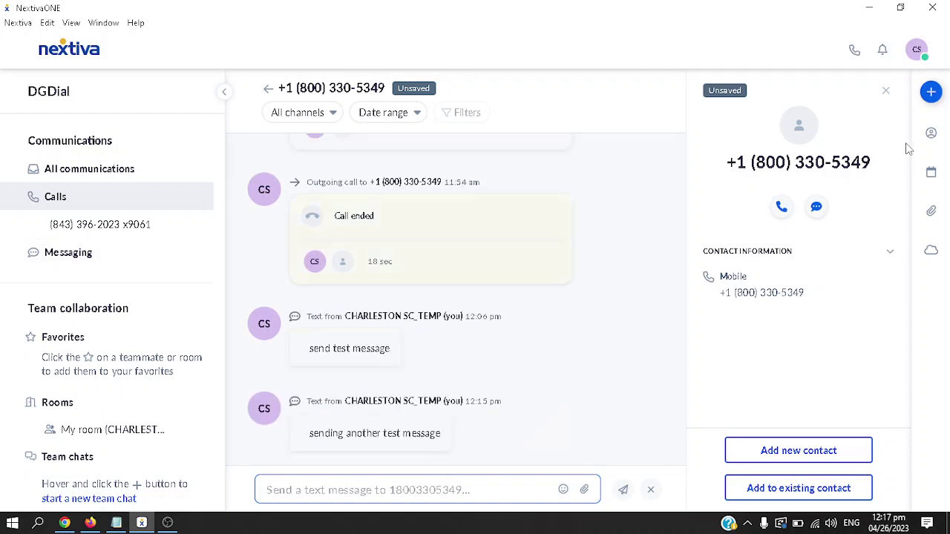
{"action": "left_click", "coordinate": [931, 134]}
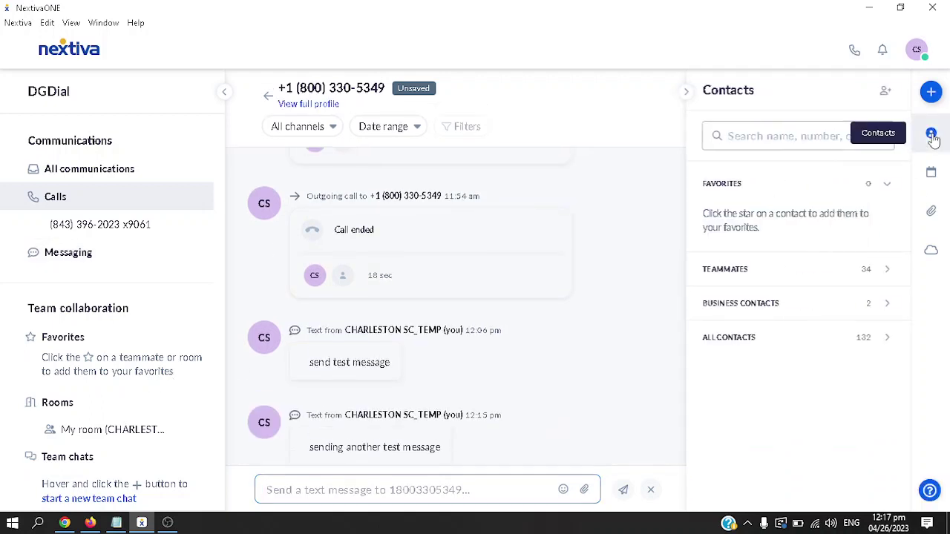
{"action": "left_click", "coordinate": [819, 279]}
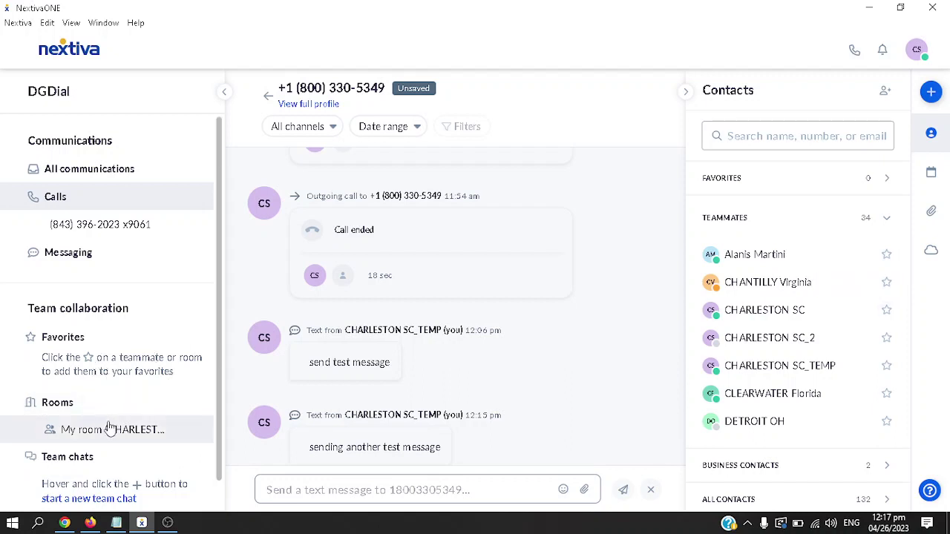
Open your own room and preview a teammate's contact card from the Contacts list
{"action": "left_click", "coordinate": [110, 429]}
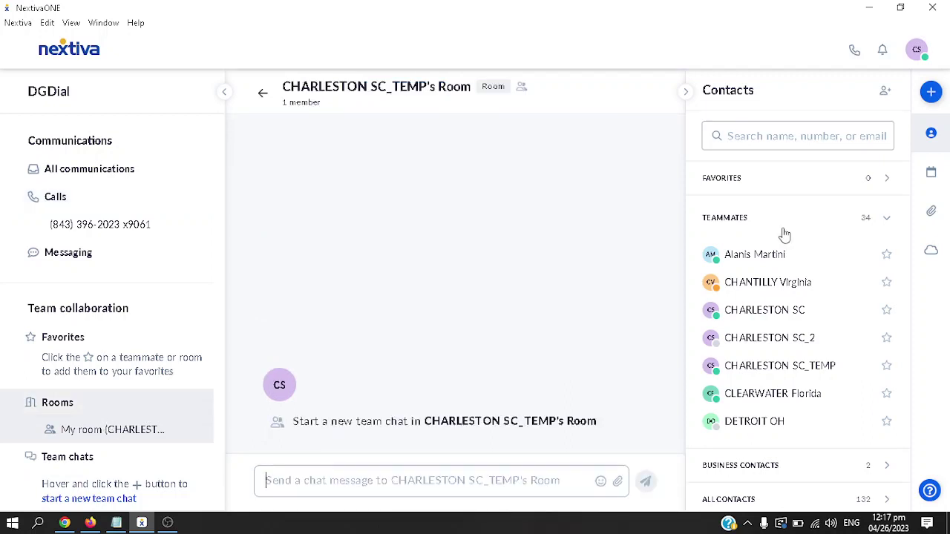
{"action": "left_click", "coordinate": [774, 264]}
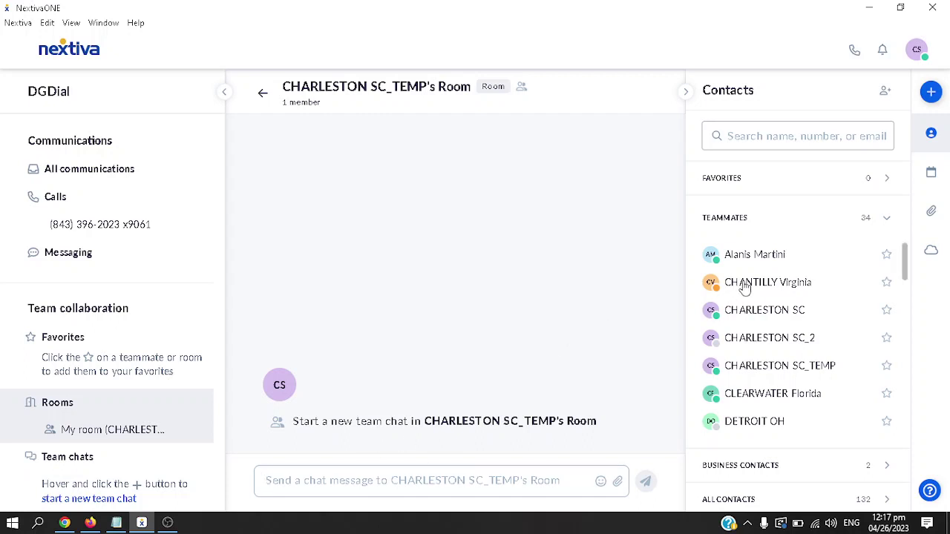
{"action": "left_click", "coordinate": [714, 283]}
{"action": "scroll", "coordinate": [82, 438], "scroll_direction": "down", "scroll_amount": 1}
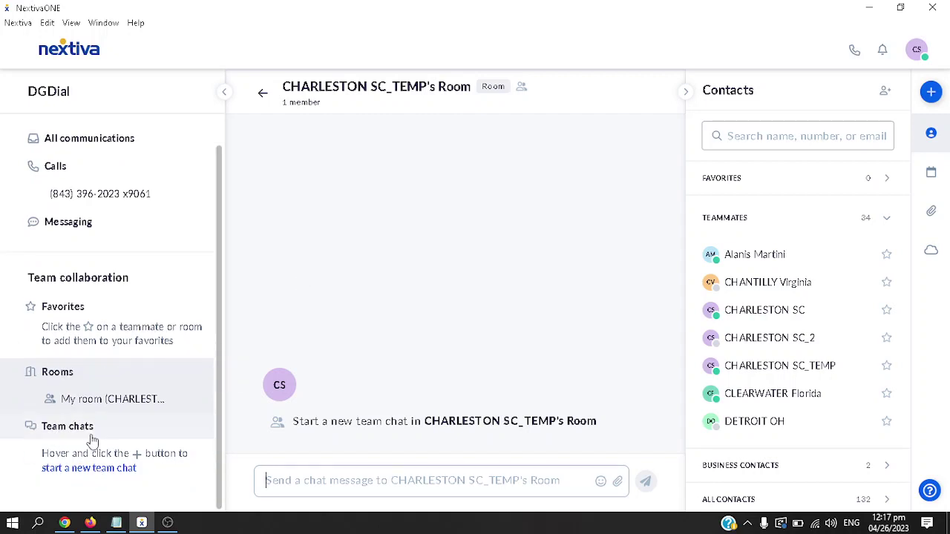
{"action": "scroll", "coordinate": [90, 445], "scroll_direction": "up", "scroll_amount": 1}
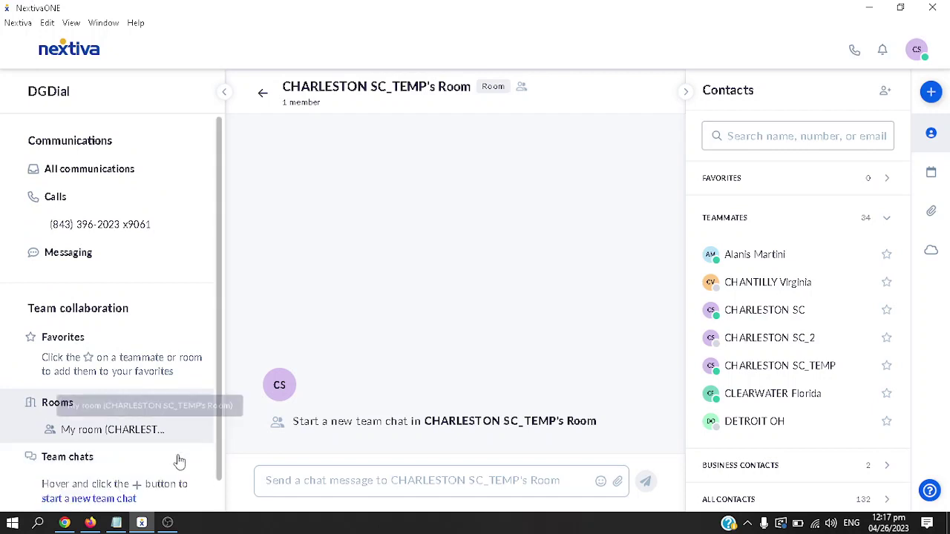
{"action": "scroll", "coordinate": [148, 464], "scroll_direction": "down", "scroll_amount": 1}
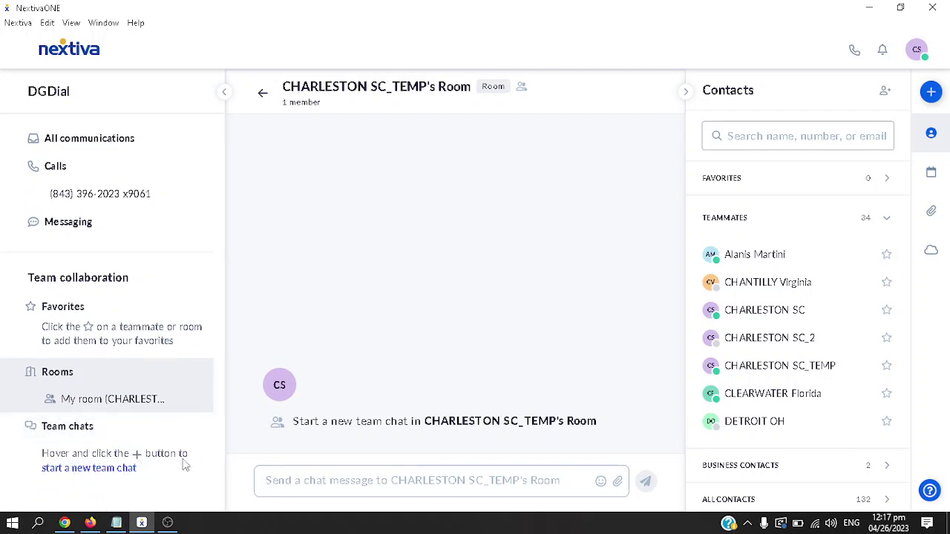
{"action": "left_click", "coordinate": [82, 468]}
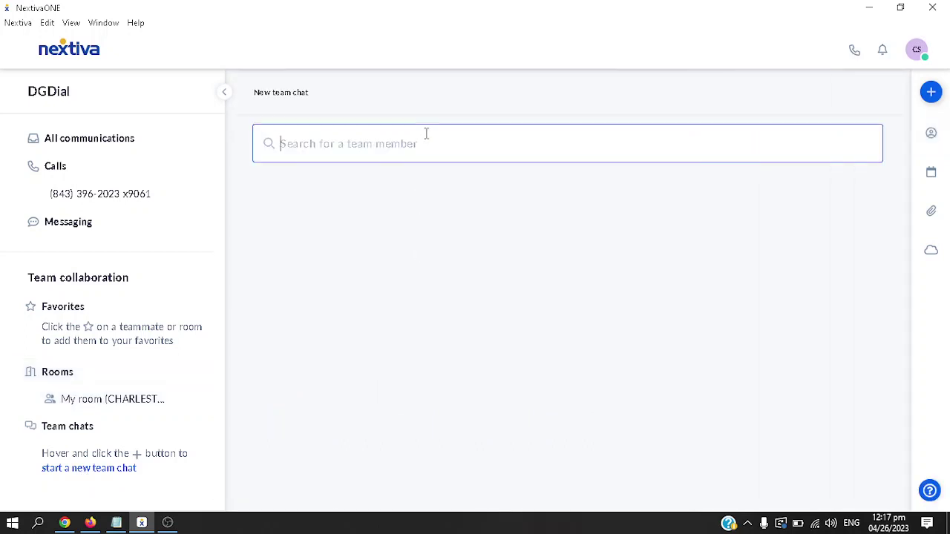
{"action": "type", "text": "charles"}
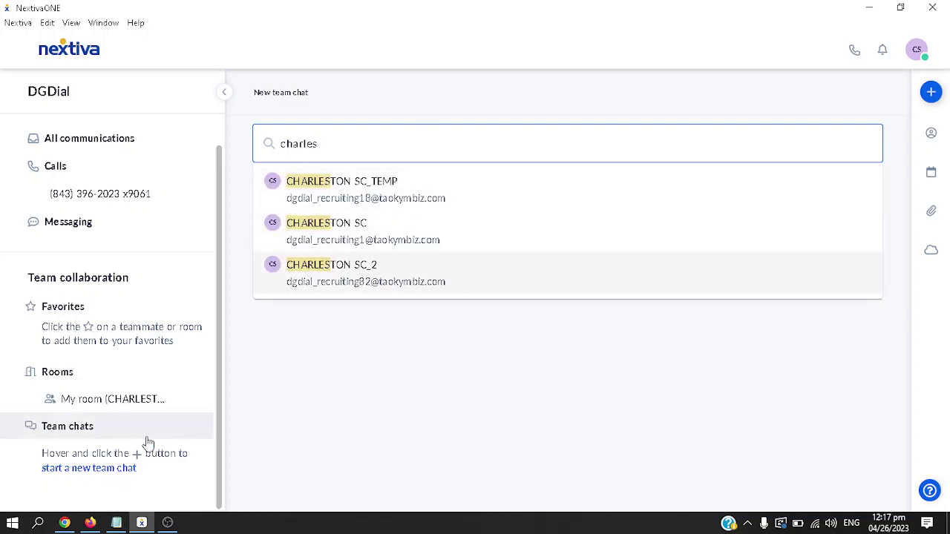
{"action": "left_click", "coordinate": [225, 98]}
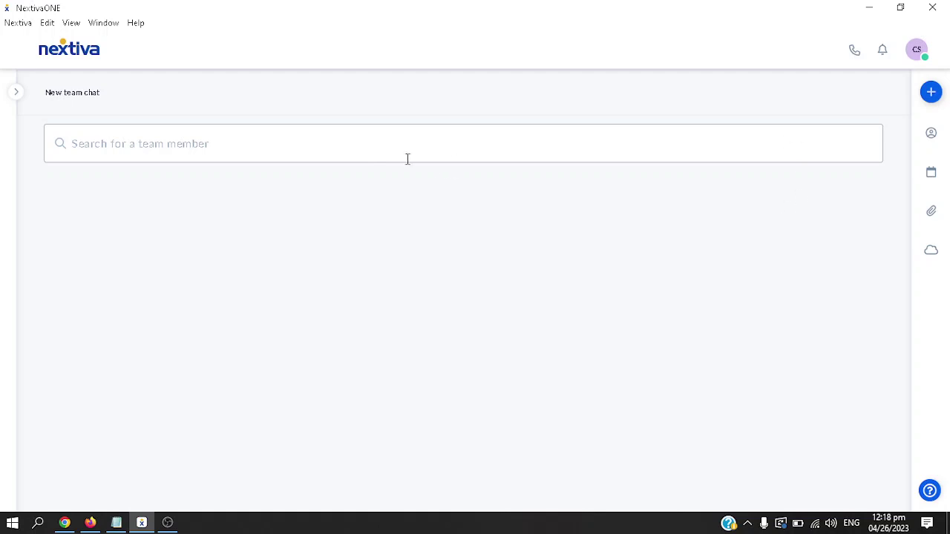
{"action": "left_click", "coordinate": [24, 95]}
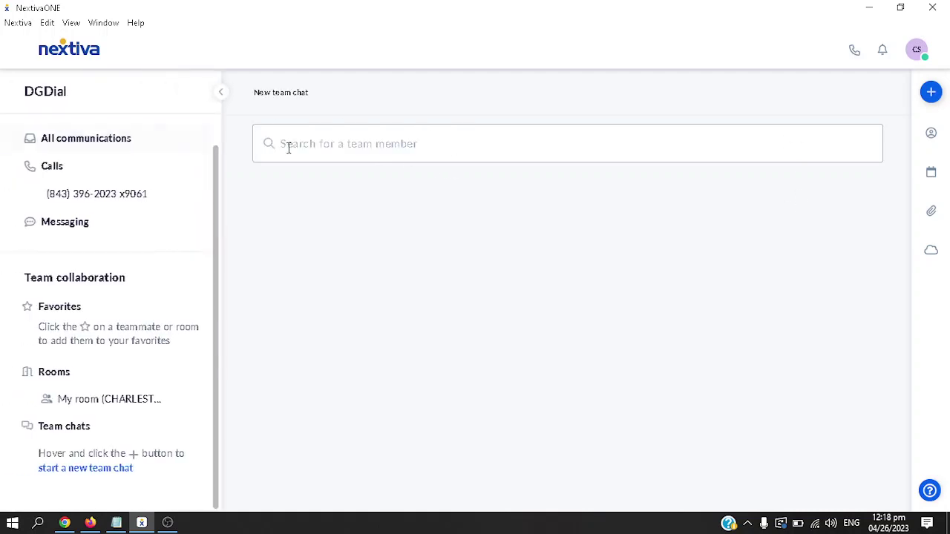
Switch to All communications and toggle the Contacts panel open and closed
{"action": "left_click", "coordinate": [111, 141]}
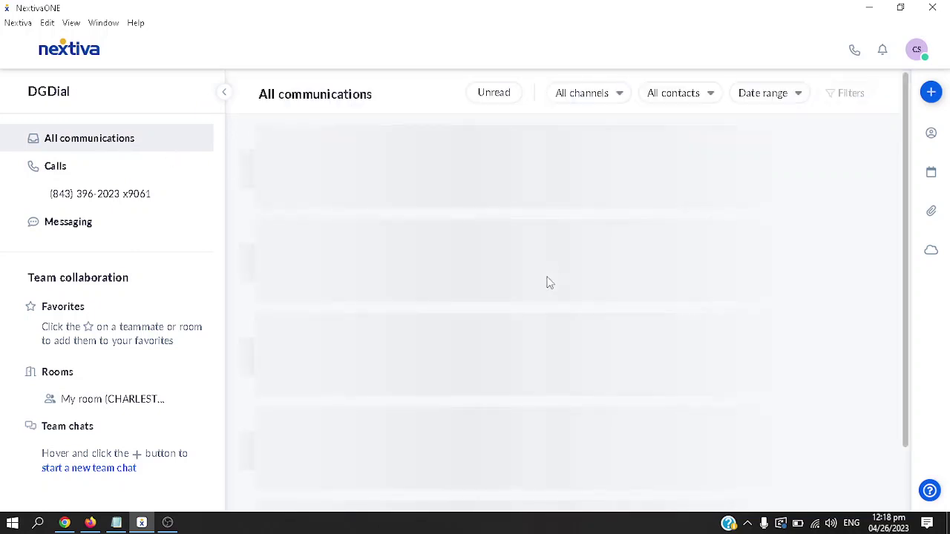
{"action": "left_click", "coordinate": [54, 148]}
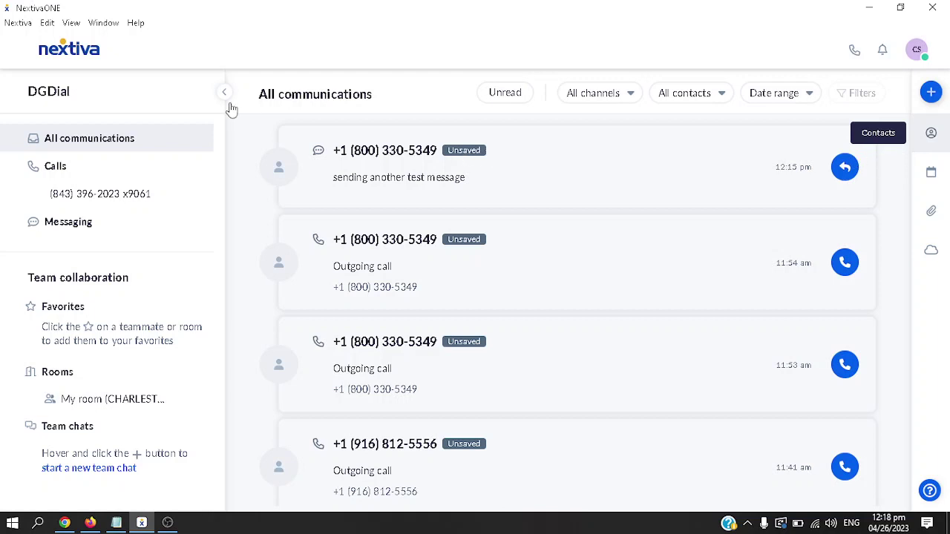
{"action": "left_click", "coordinate": [931, 133]}
{"action": "left_click", "coordinate": [791, 38]}
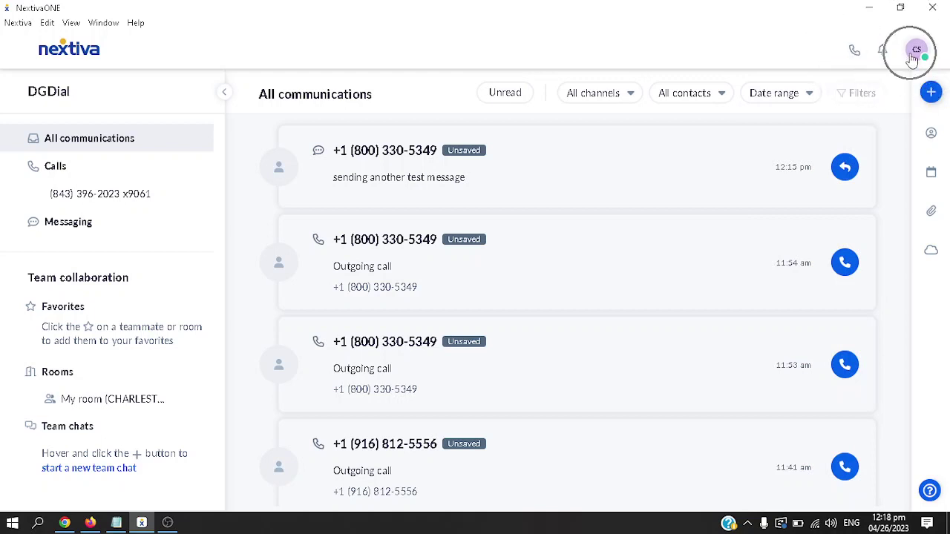
Enter a phone number on the dial pad, then close it without calling
{"action": "left_click", "coordinate": [853, 52]}
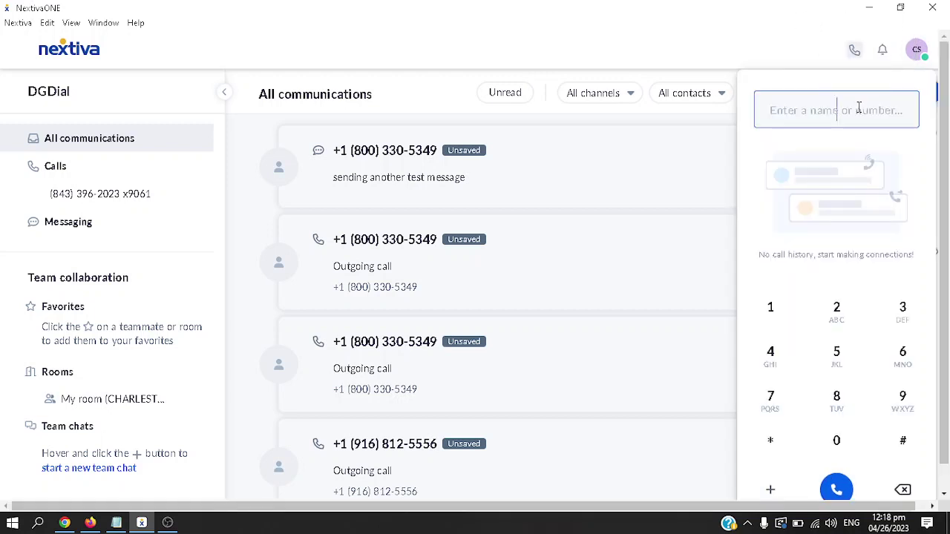
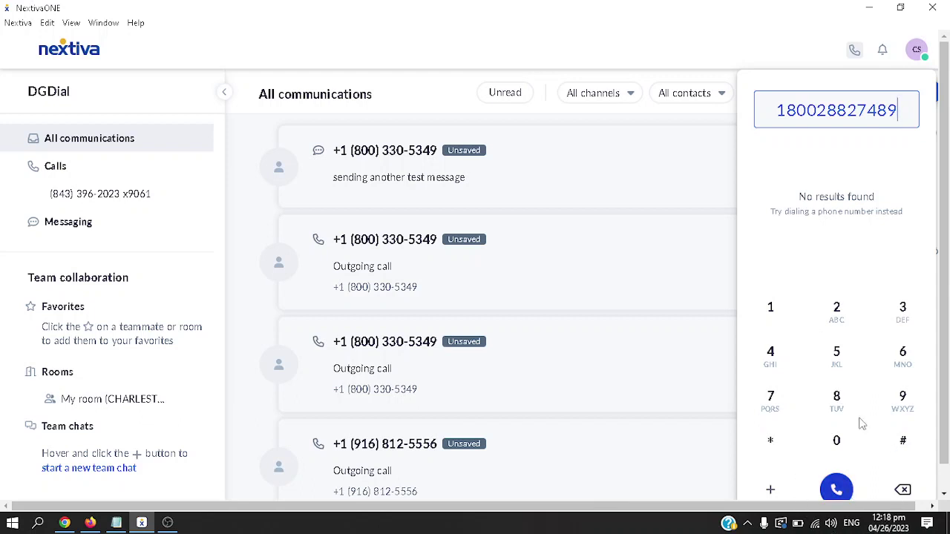
{"action": "left_click", "coordinate": [822, 53]}
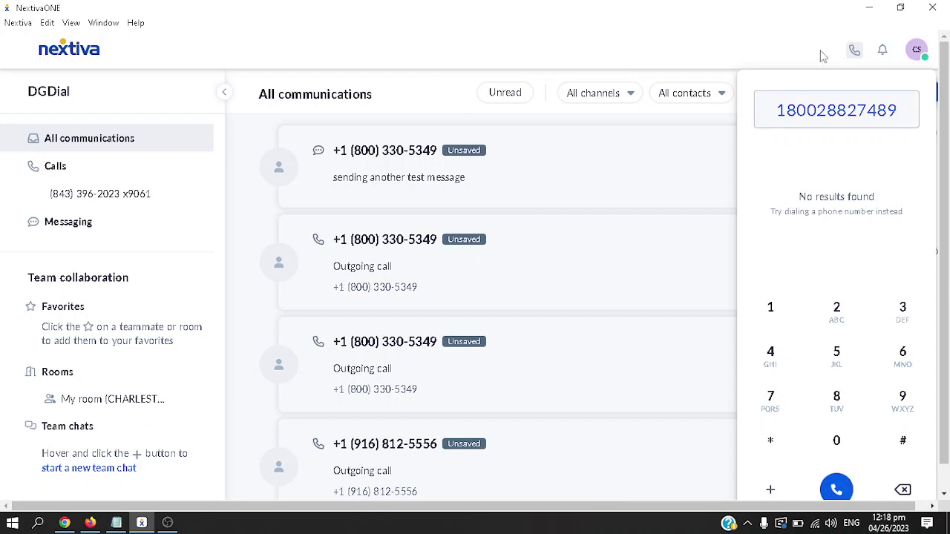
Open Notifications, select the Voicemail notification, then close the notifications list
{"action": "left_click", "coordinate": [884, 52]}
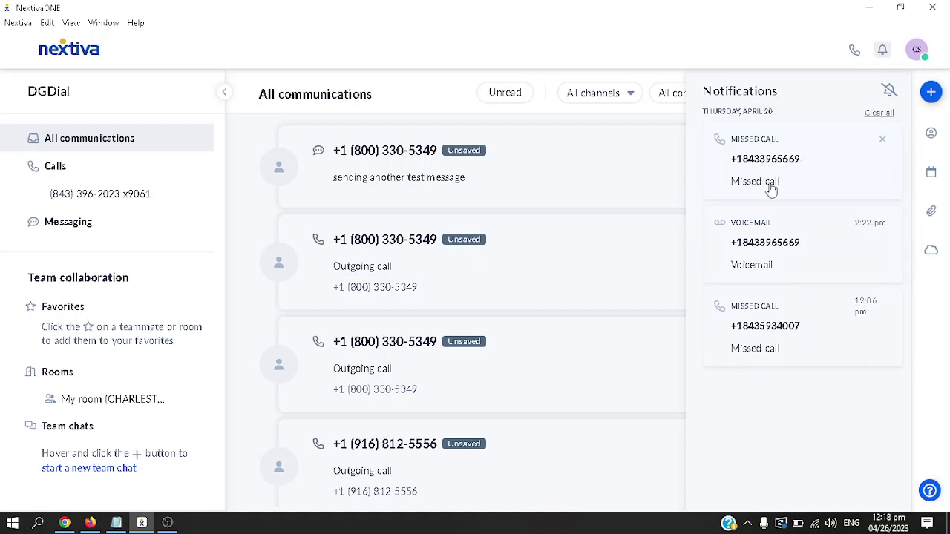
{"action": "left_click", "coordinate": [789, 267]}
{"action": "left_click", "coordinate": [789, 265]}
{"action": "left_click", "coordinate": [880, 51]}
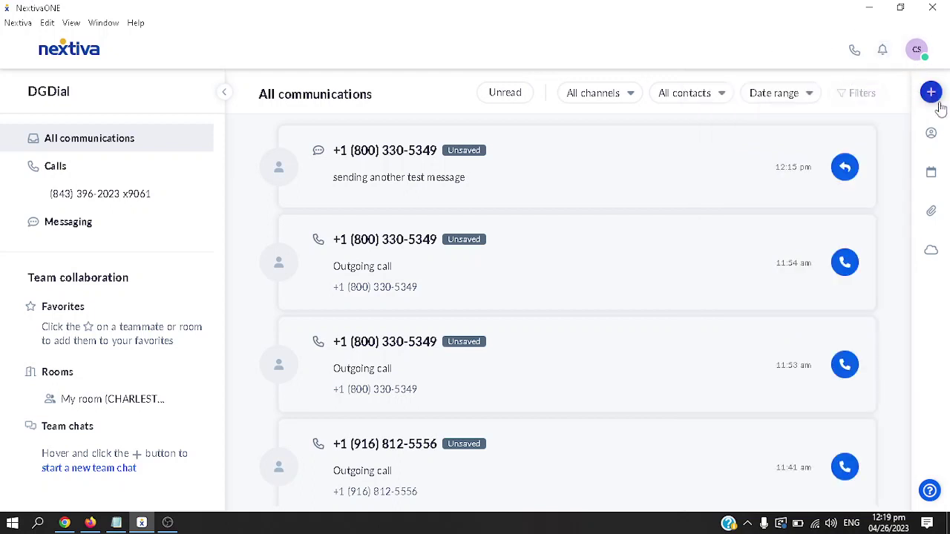
Preview the CLEARWATER Florida and CHARLESTON SC_2 contact cards, then expand All Contacts (132)
{"action": "left_click", "coordinate": [944, 158]}
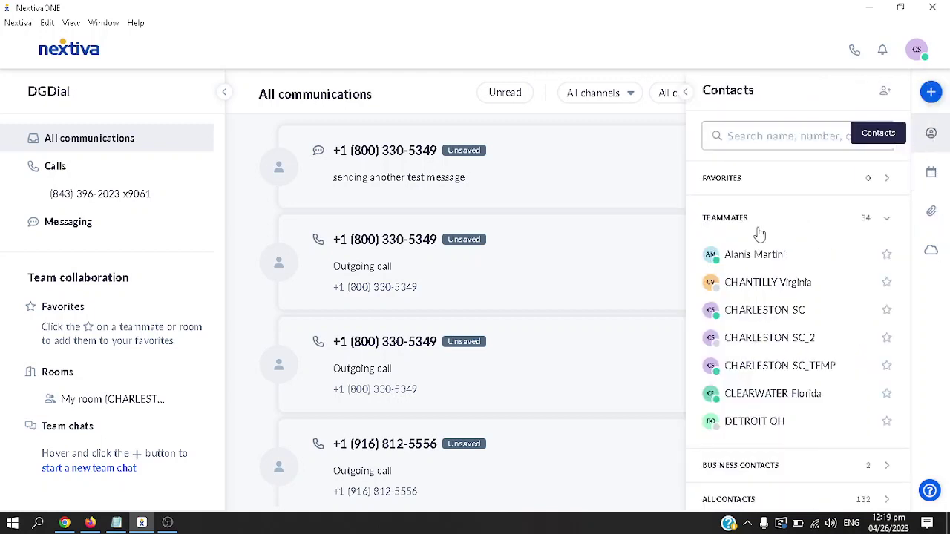
{"action": "left_click", "coordinate": [762, 400]}
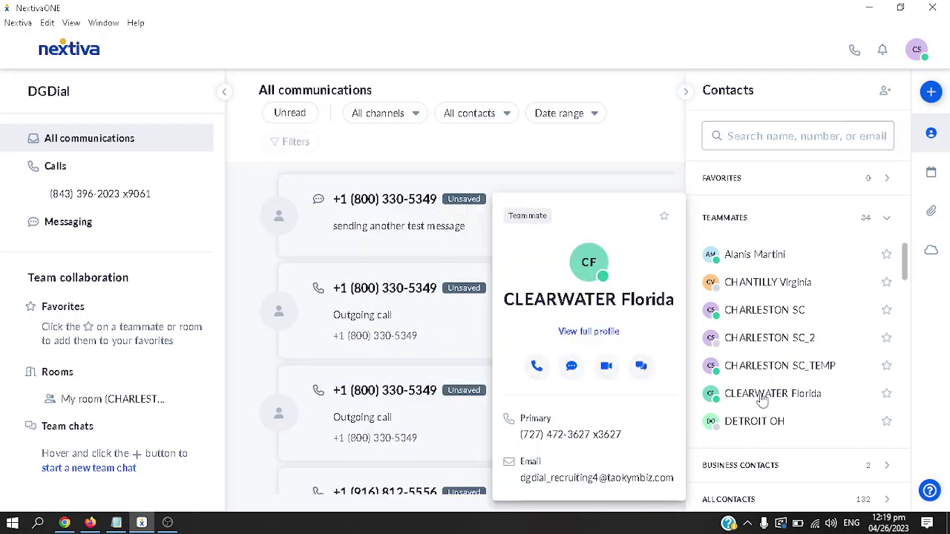
{"action": "left_click", "coordinate": [555, 159]}
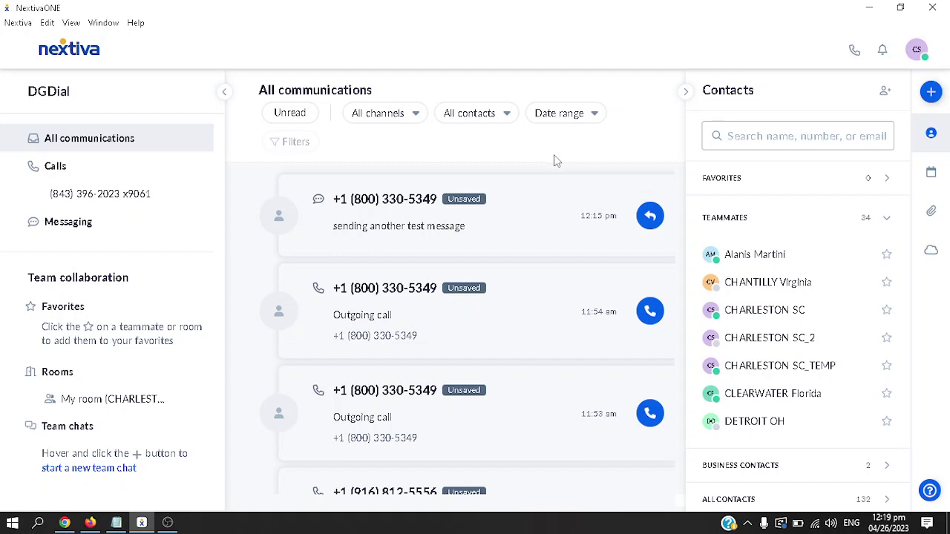
{"action": "left_click", "coordinate": [787, 336]}
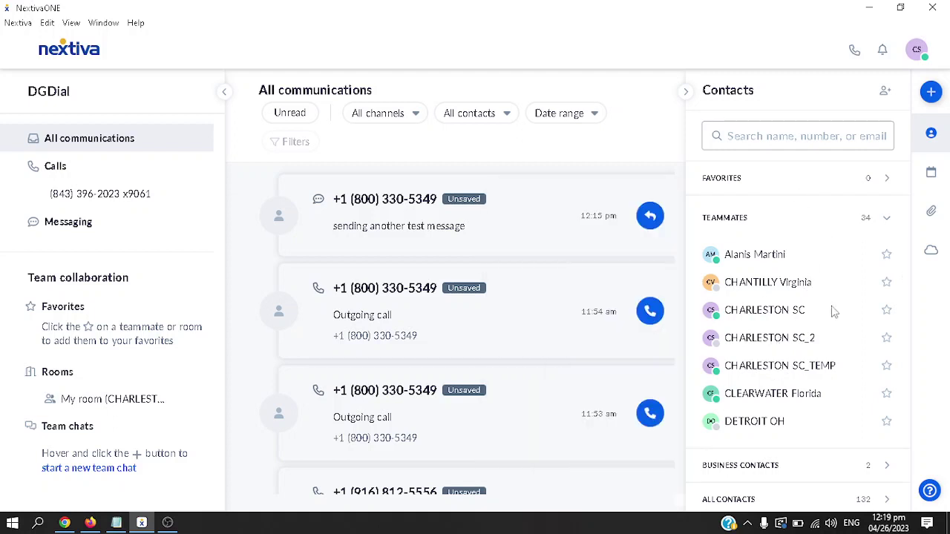
{"action": "left_click", "coordinate": [657, 182]}
{"action": "scroll", "coordinate": [798, 341], "scroll_direction": "down", "scroll_amount": 3}
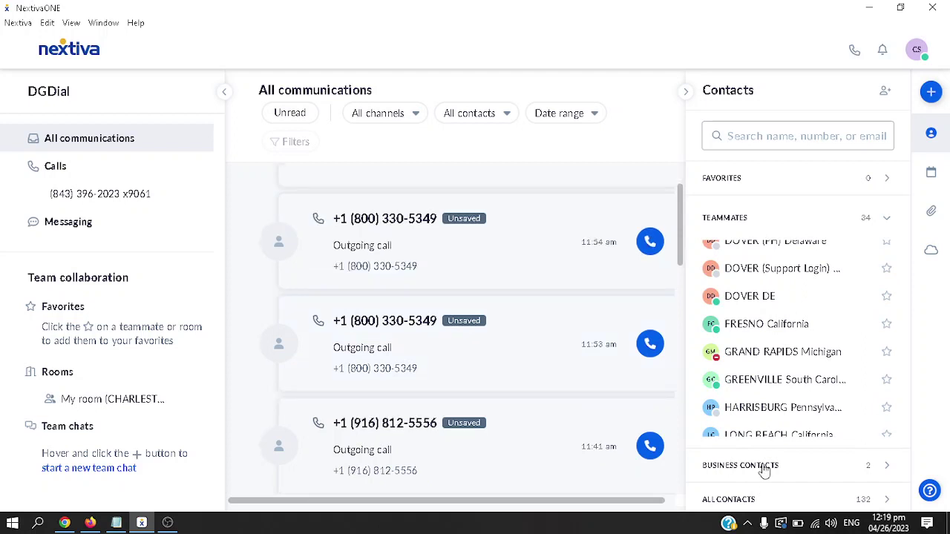
{"action": "scroll", "coordinate": [458, 303], "scroll_direction": "down", "scroll_amount": 1}
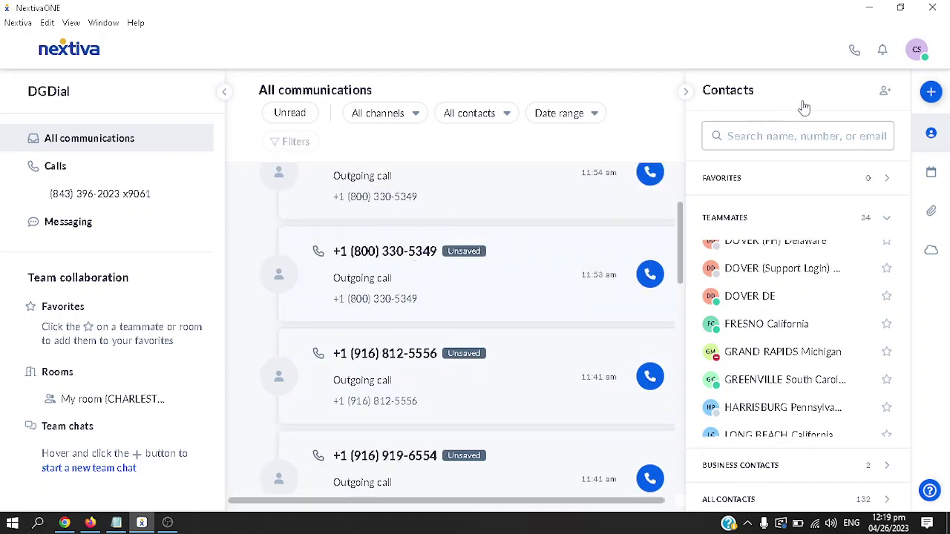
{"action": "left_click", "coordinate": [790, 499]}
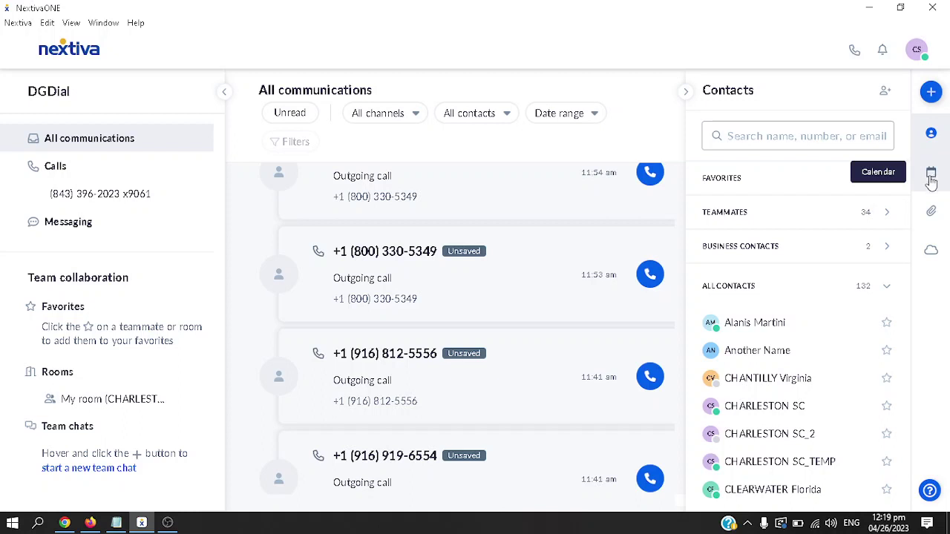
Create a meeting titled 'collaboration' on 04/26/2023, 12:30–1:30 pm, reaching the participants and details fields
{"action": "left_click", "coordinate": [932, 178]}
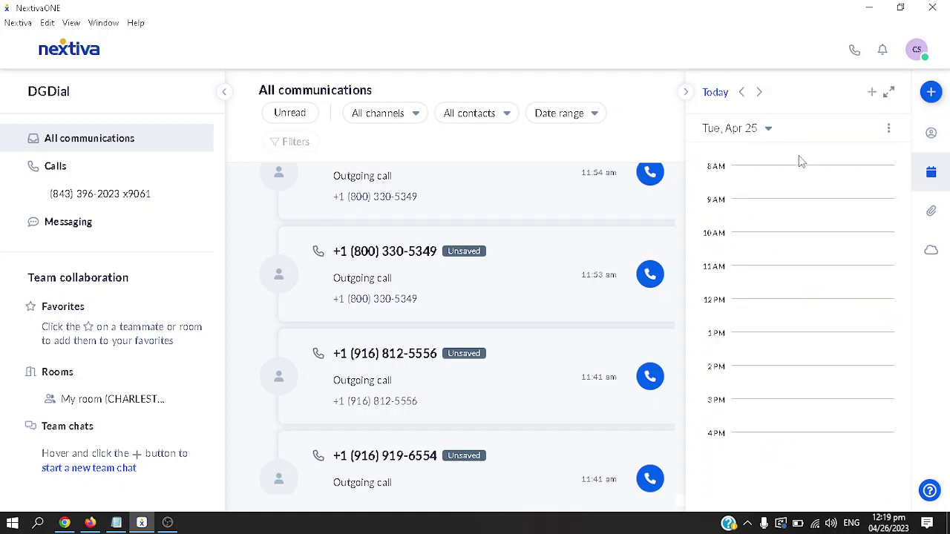
{"action": "left_click", "coordinate": [874, 92]}
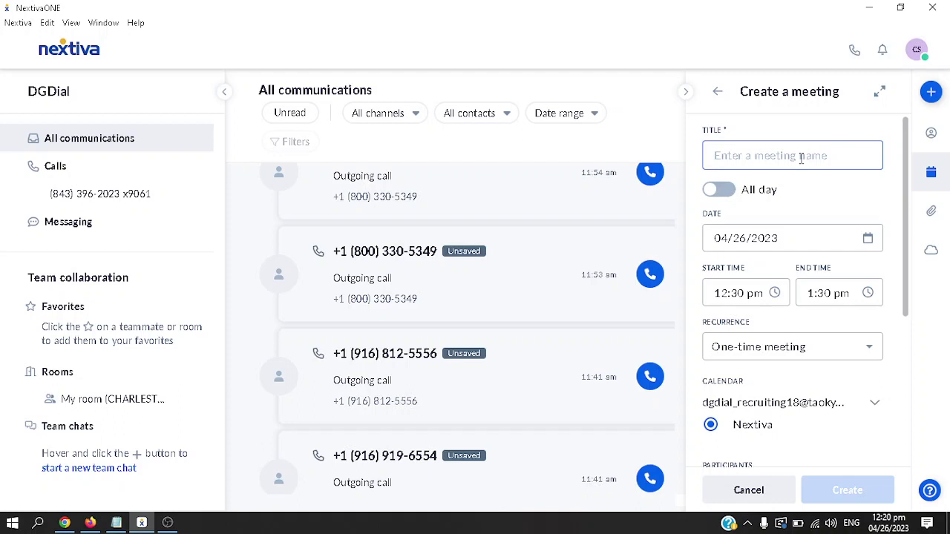
{"action": "type", "text": "collaboration"}
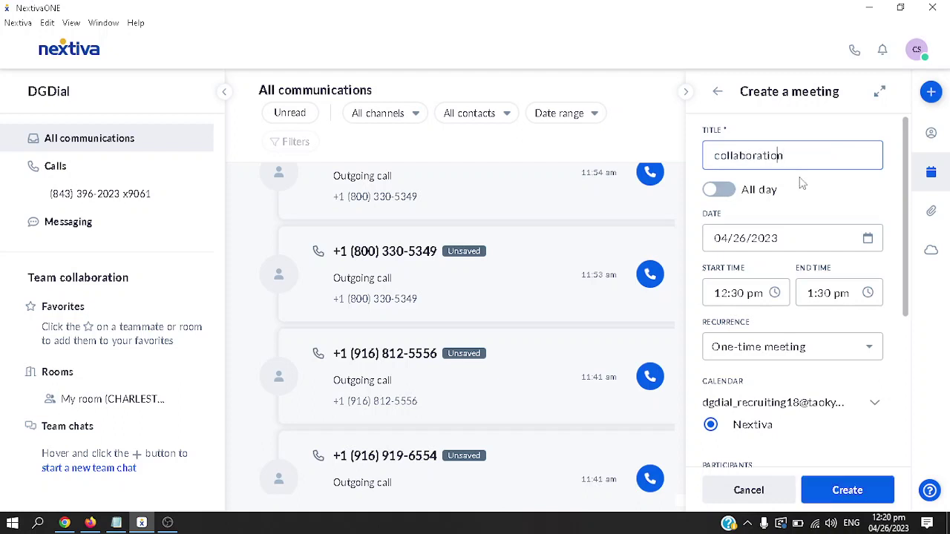
{"action": "scroll", "coordinate": [787, 234], "scroll_direction": "down", "scroll_amount": 2}
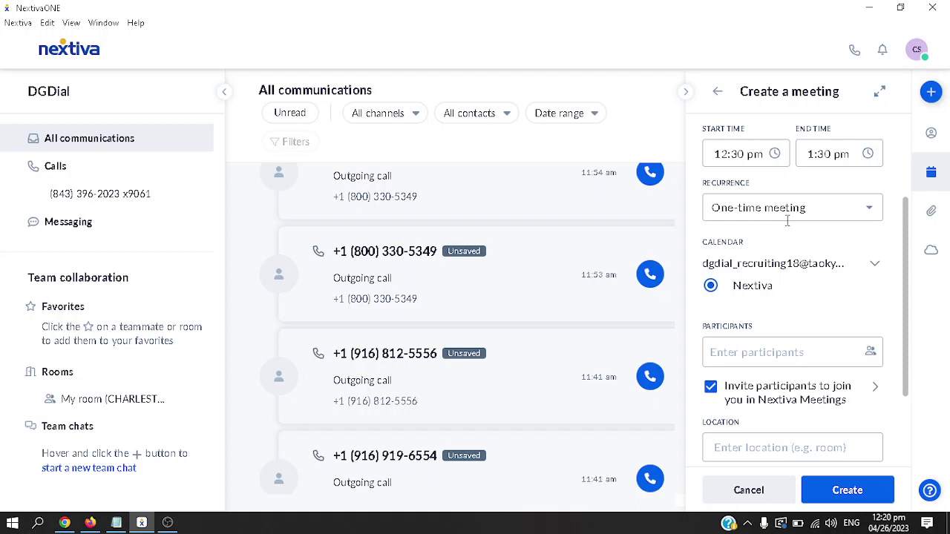
{"action": "scroll", "coordinate": [761, 310], "scroll_direction": "down", "scroll_amount": 1}
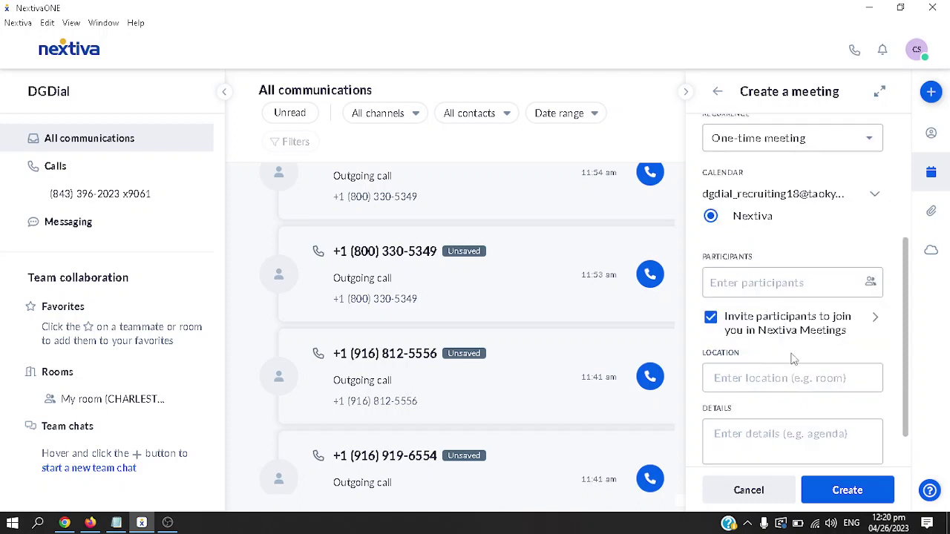
{"action": "left_click", "coordinate": [784, 284]}
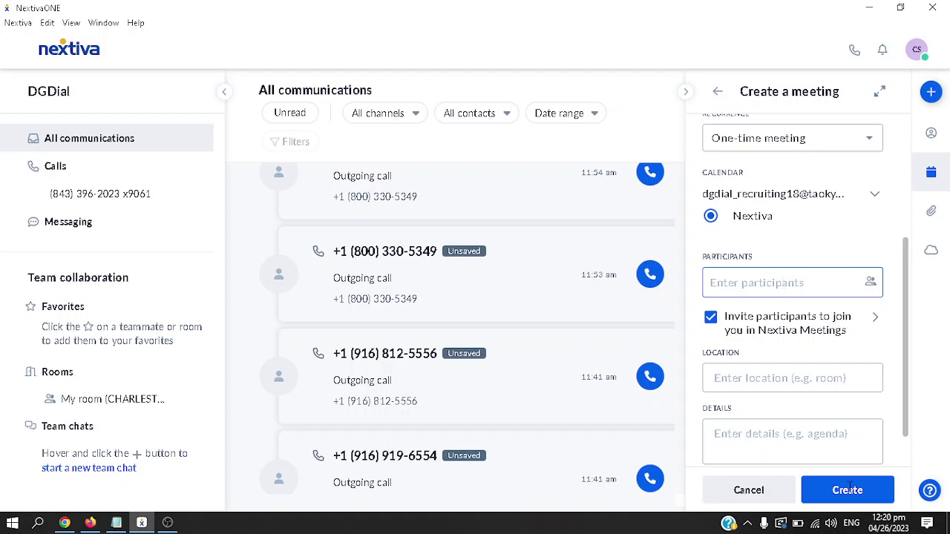
{"action": "left_click", "coordinate": [787, 439]}
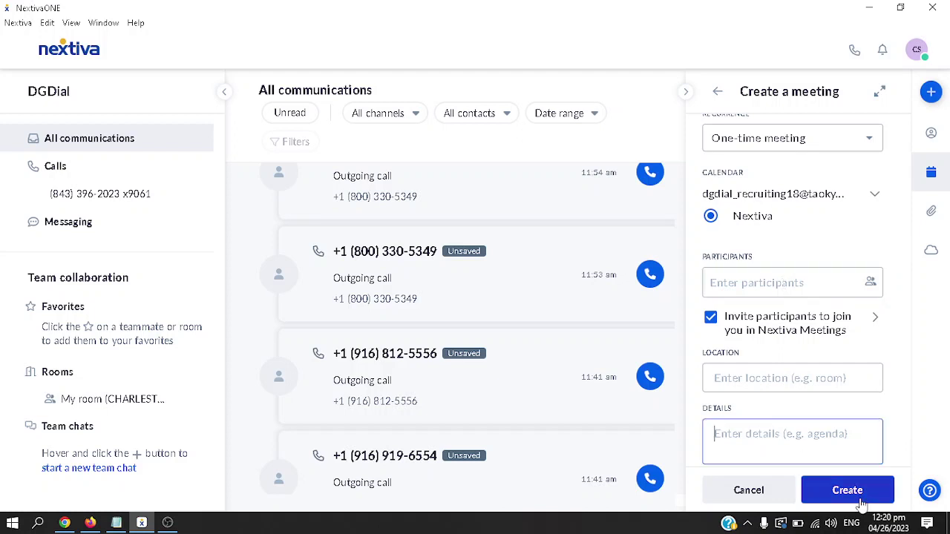
{"action": "left_click", "coordinate": [937, 225]}
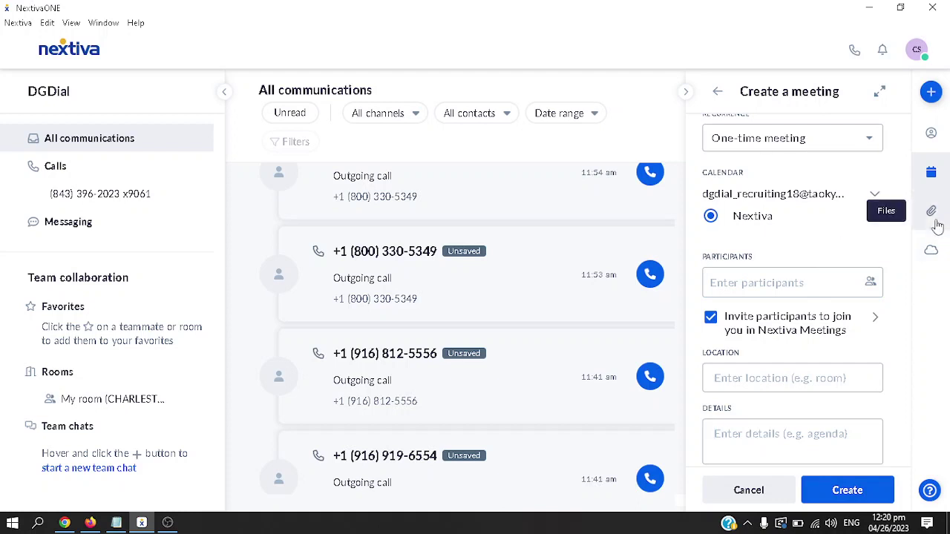
Browse the Files panel's Recordings, Links and Attachments tabs
{"action": "left_click", "coordinate": [937, 226]}
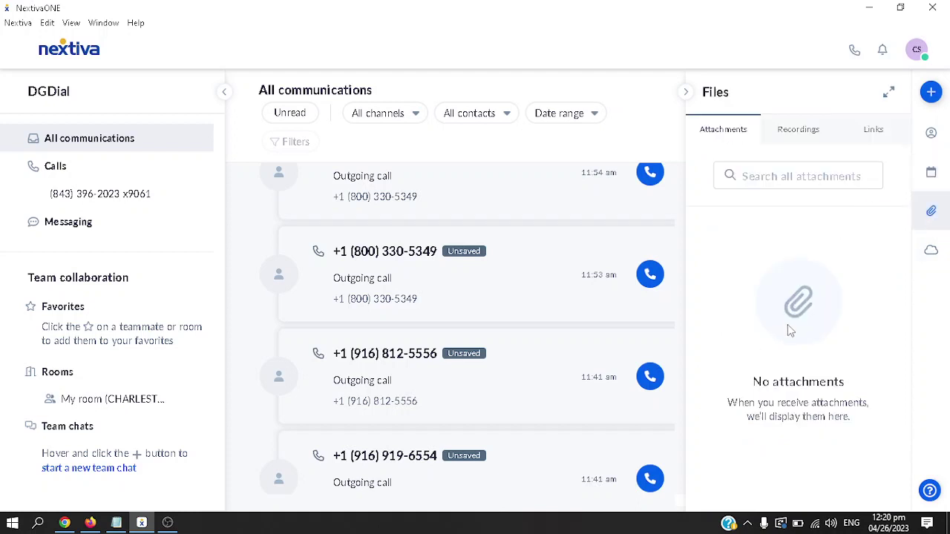
{"action": "left_click", "coordinate": [792, 141]}
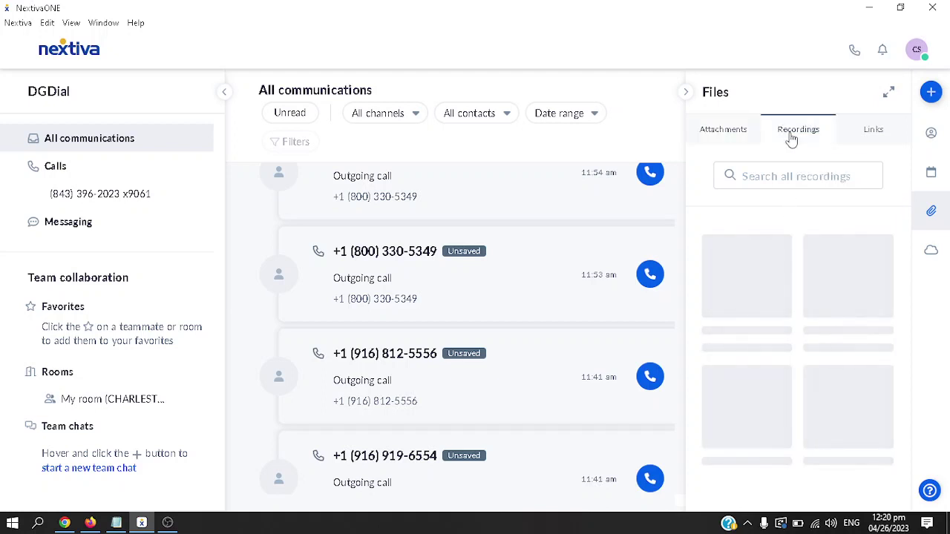
{"action": "left_click", "coordinate": [856, 141]}
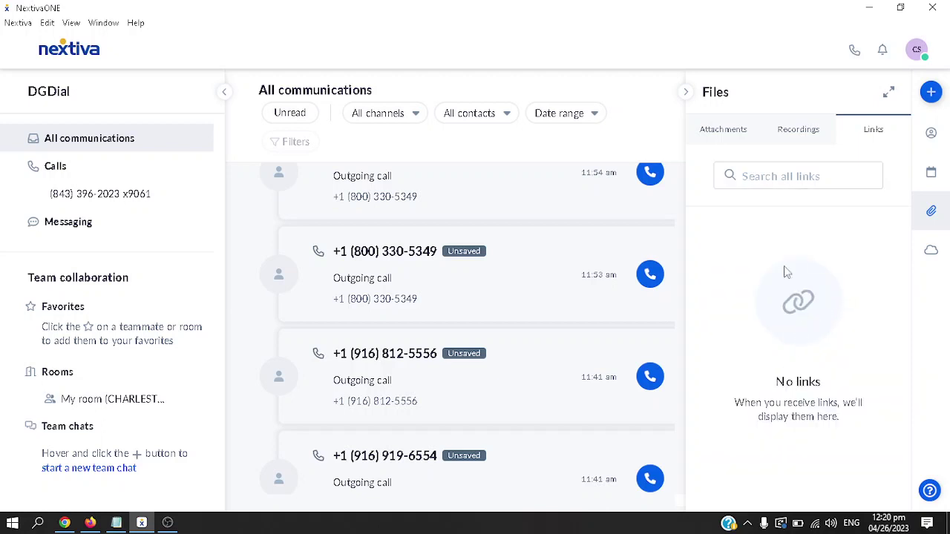
{"action": "left_click", "coordinate": [738, 125]}
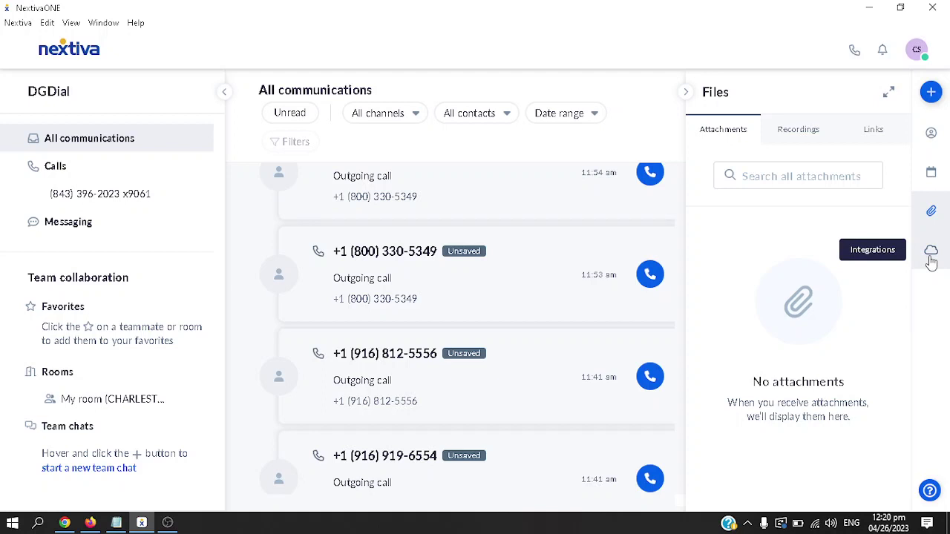
{"action": "left_click", "coordinate": [931, 260]}
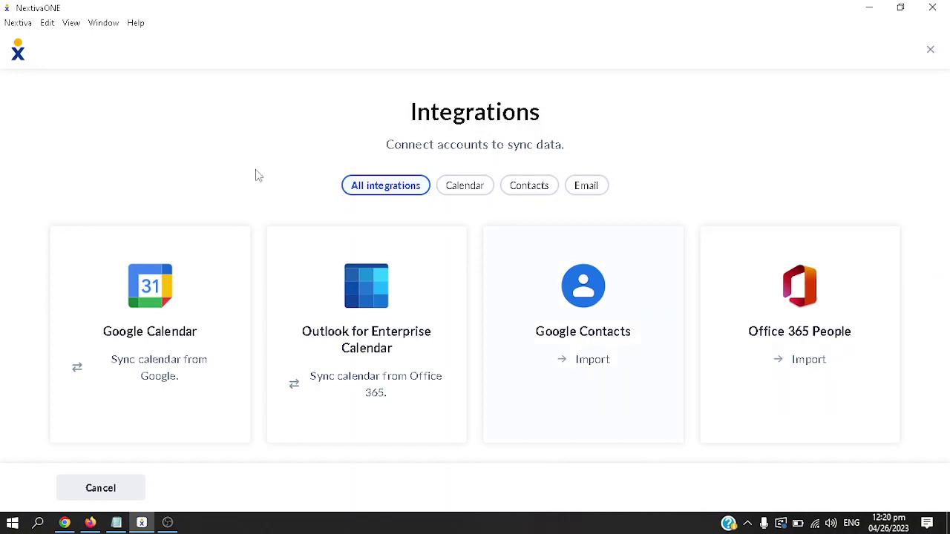
{"action": "mouse_move", "coordinate": [132, 356]}
{"action": "mouse_move", "coordinate": [390, 416]}
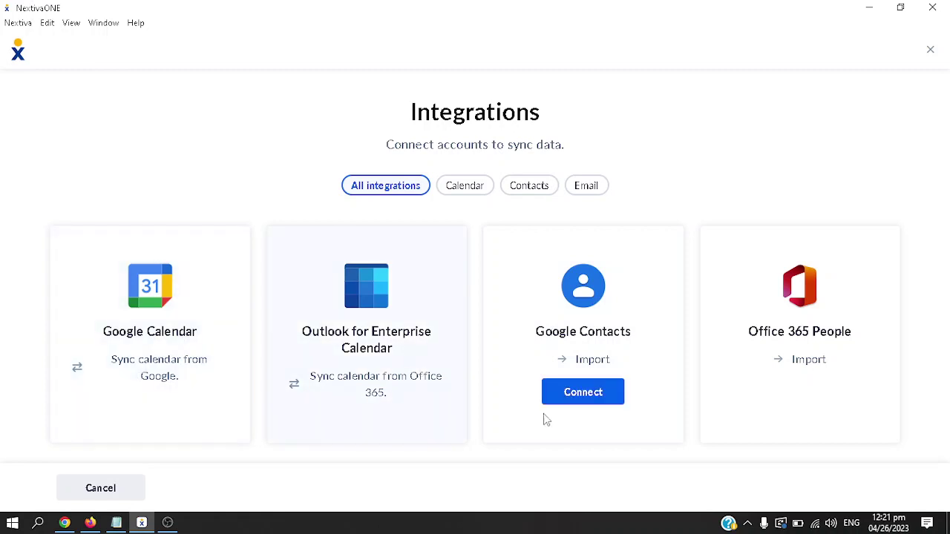
{"action": "mouse_move", "coordinate": [804, 424]}
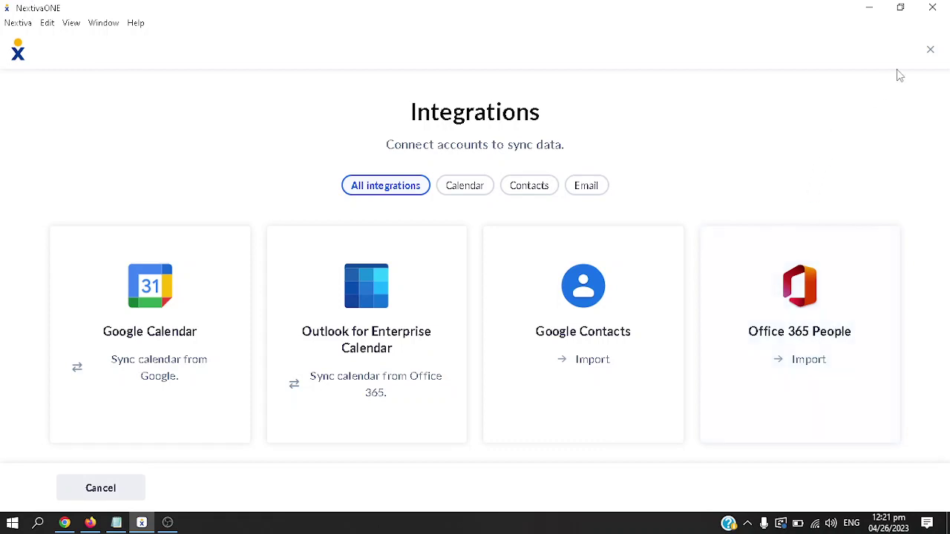
{"action": "left_click", "coordinate": [930, 50]}
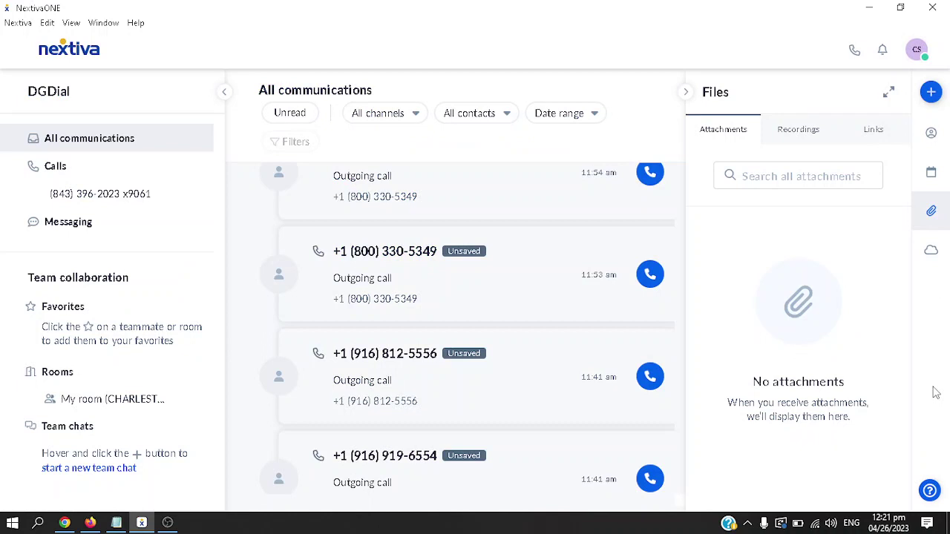
Open the Resource Center and scroll through Getting started, Onboarding, Support and Chat with us
{"action": "left_click", "coordinate": [930, 491]}
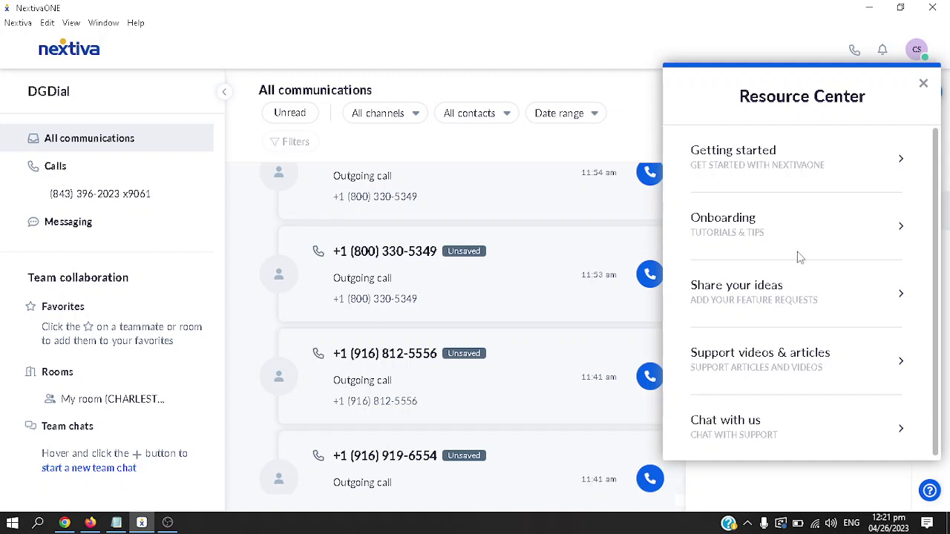
{"action": "scroll", "coordinate": [781, 298], "scroll_direction": "down", "scroll_amount": 1}
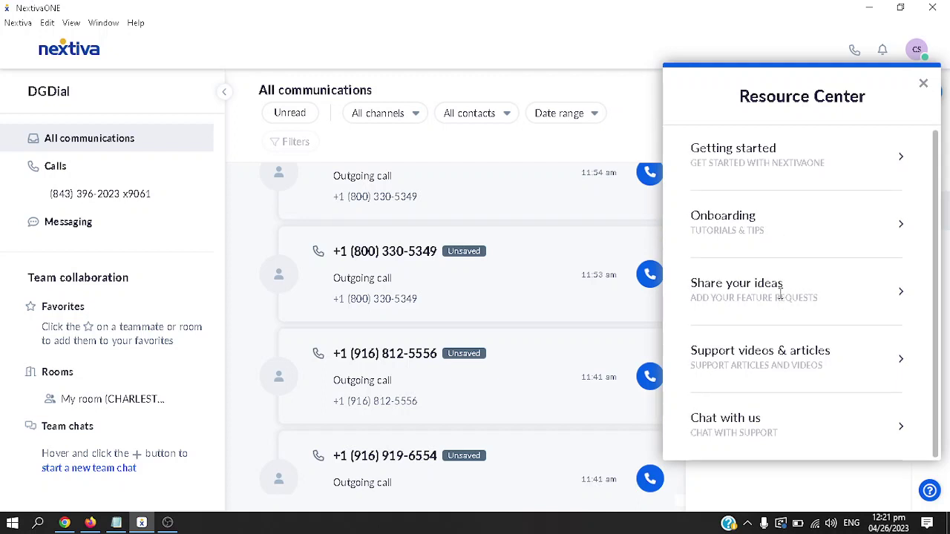